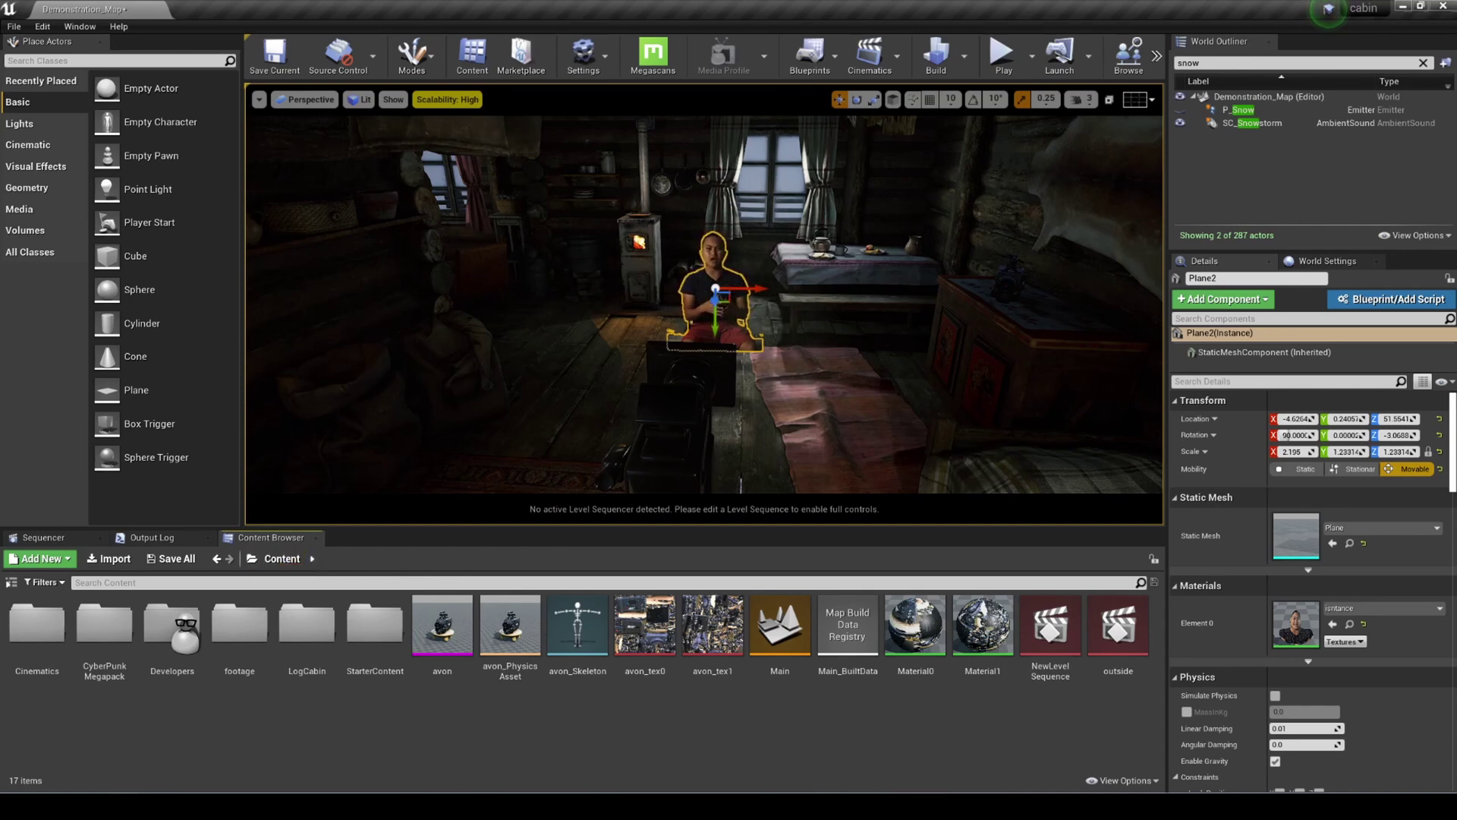
Select CineCameraActor2 to show its Details, with Plane2 as the actor to track.
click(774, 381)
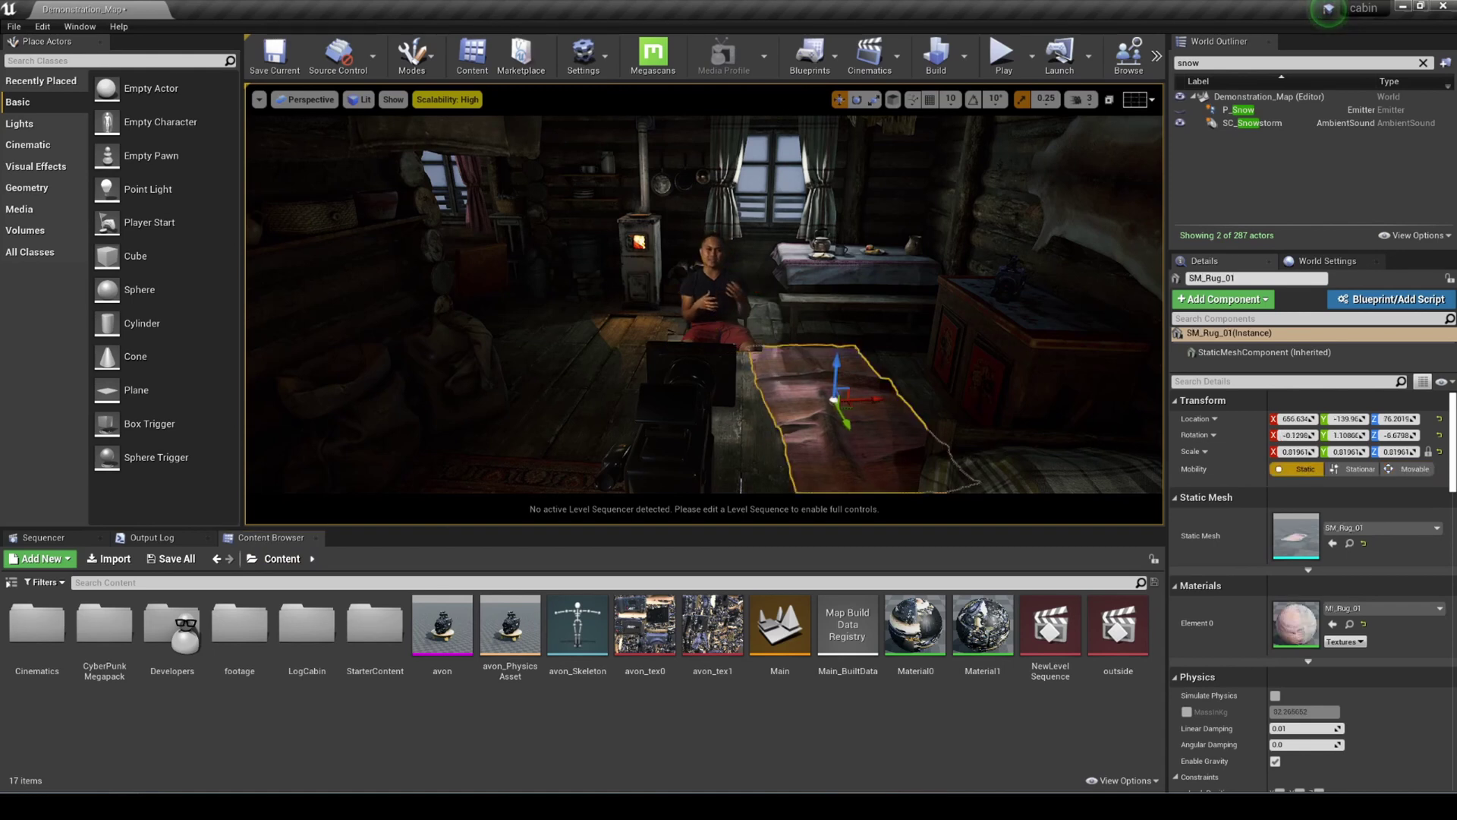
click(683, 402)
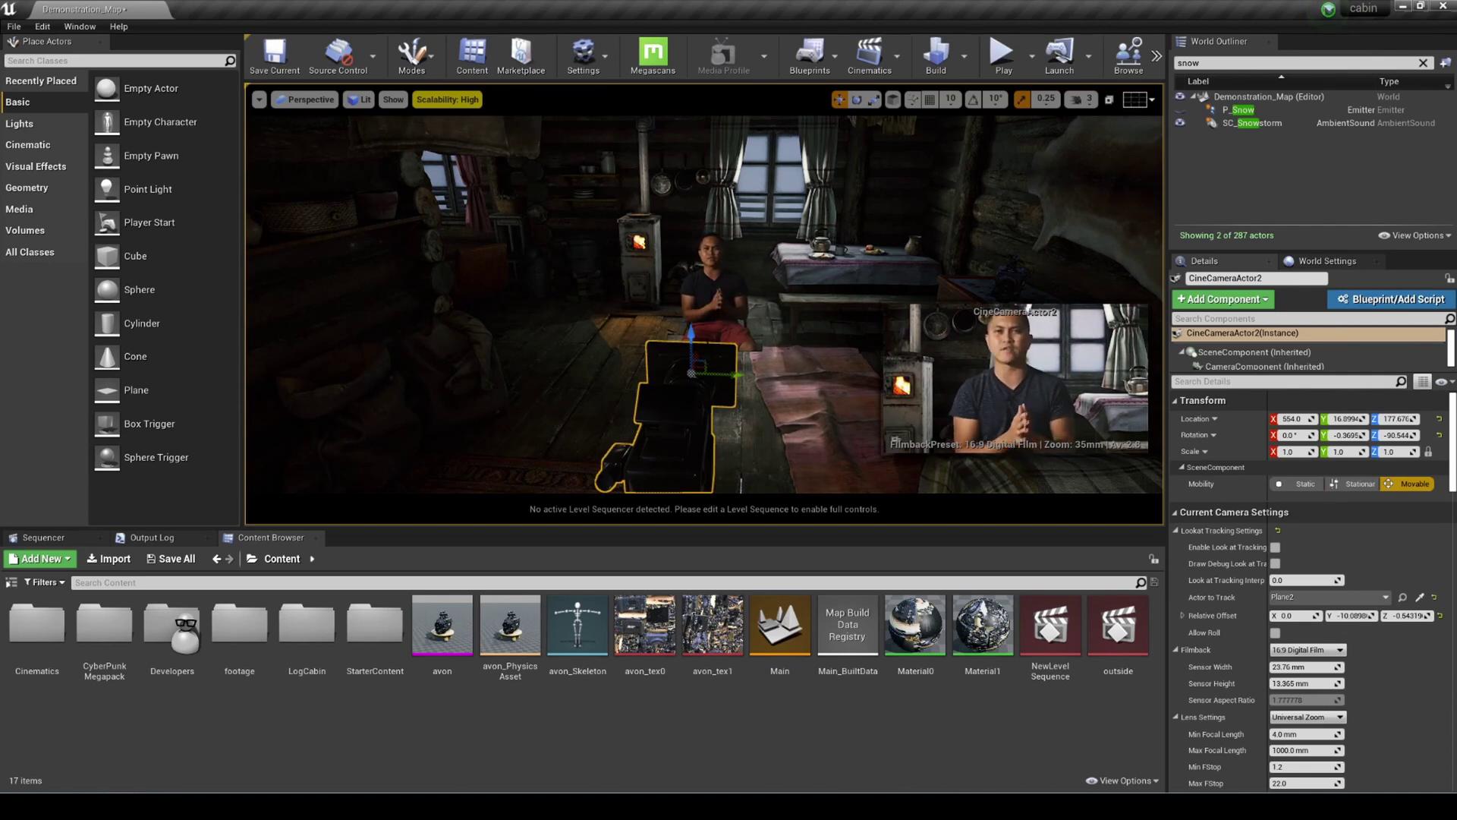
Slide the cine camera left along its X axis to Location X 540.907.
click(751, 396)
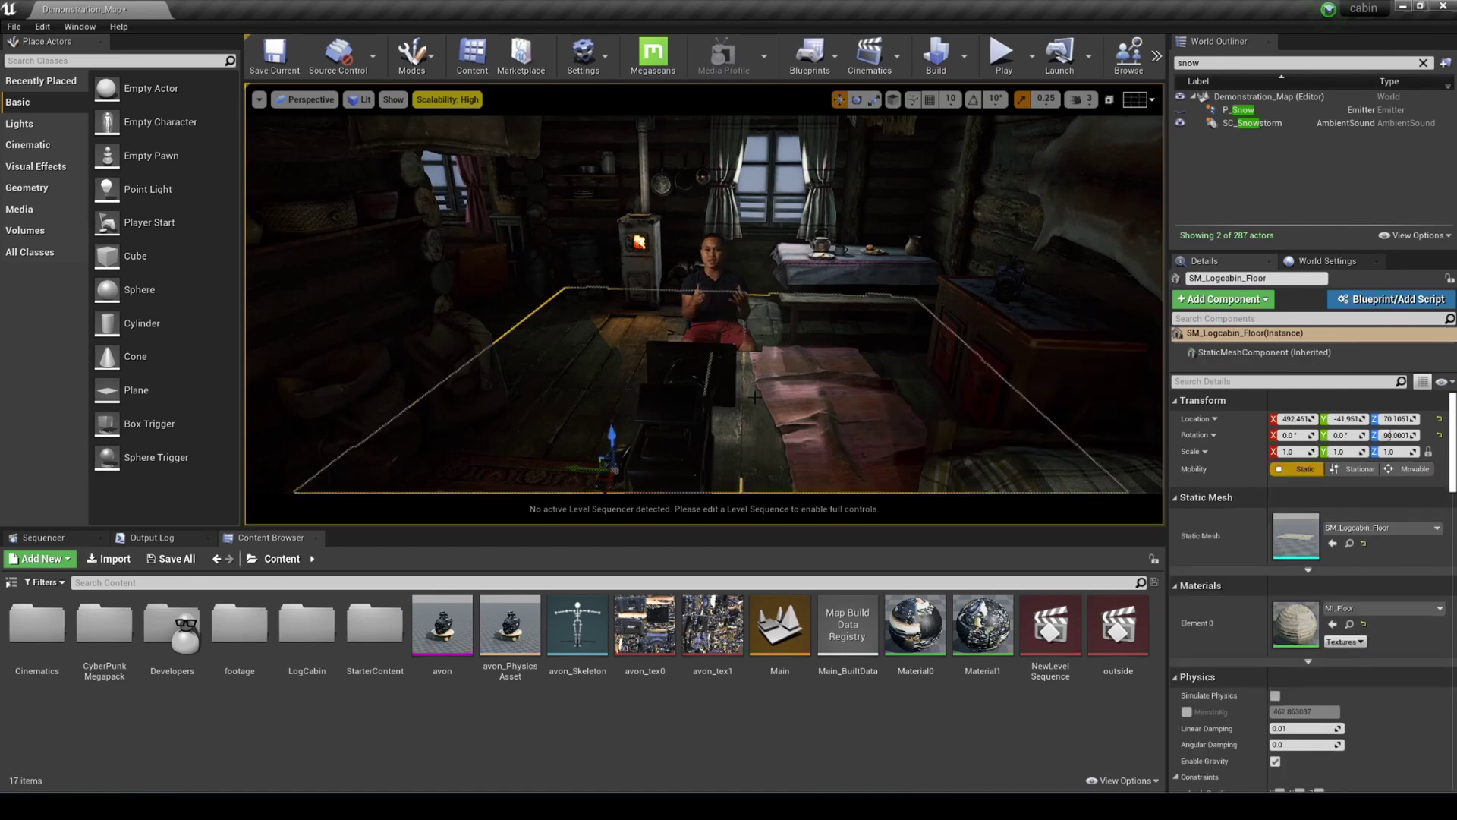
click(748, 395)
mouse_move(746, 377)
mouse_down()
mouse_move(558, 380)
mouse_move(732, 390)
mouse_up()
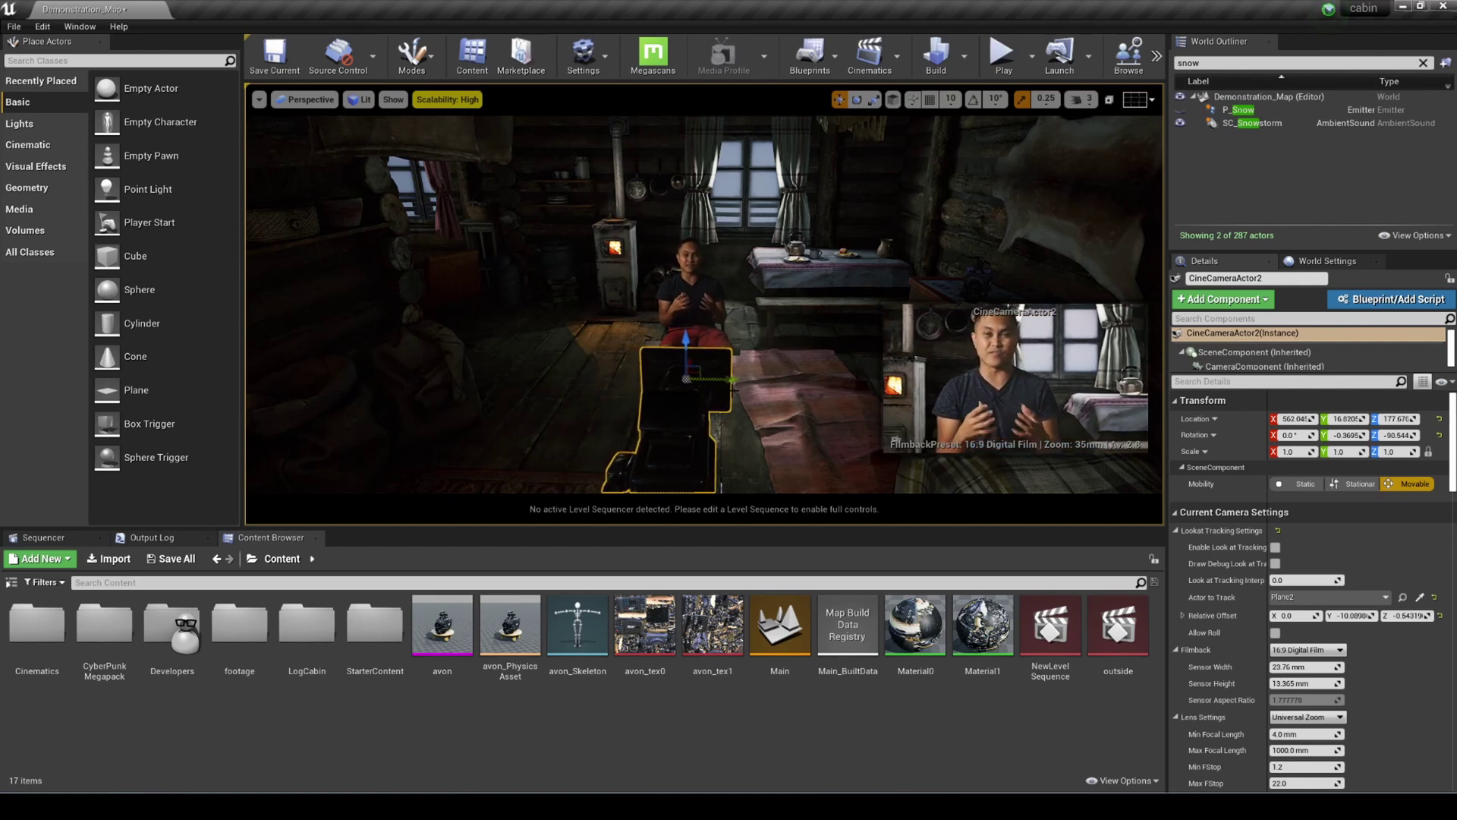
right_drag(732, 390, 715, 392)
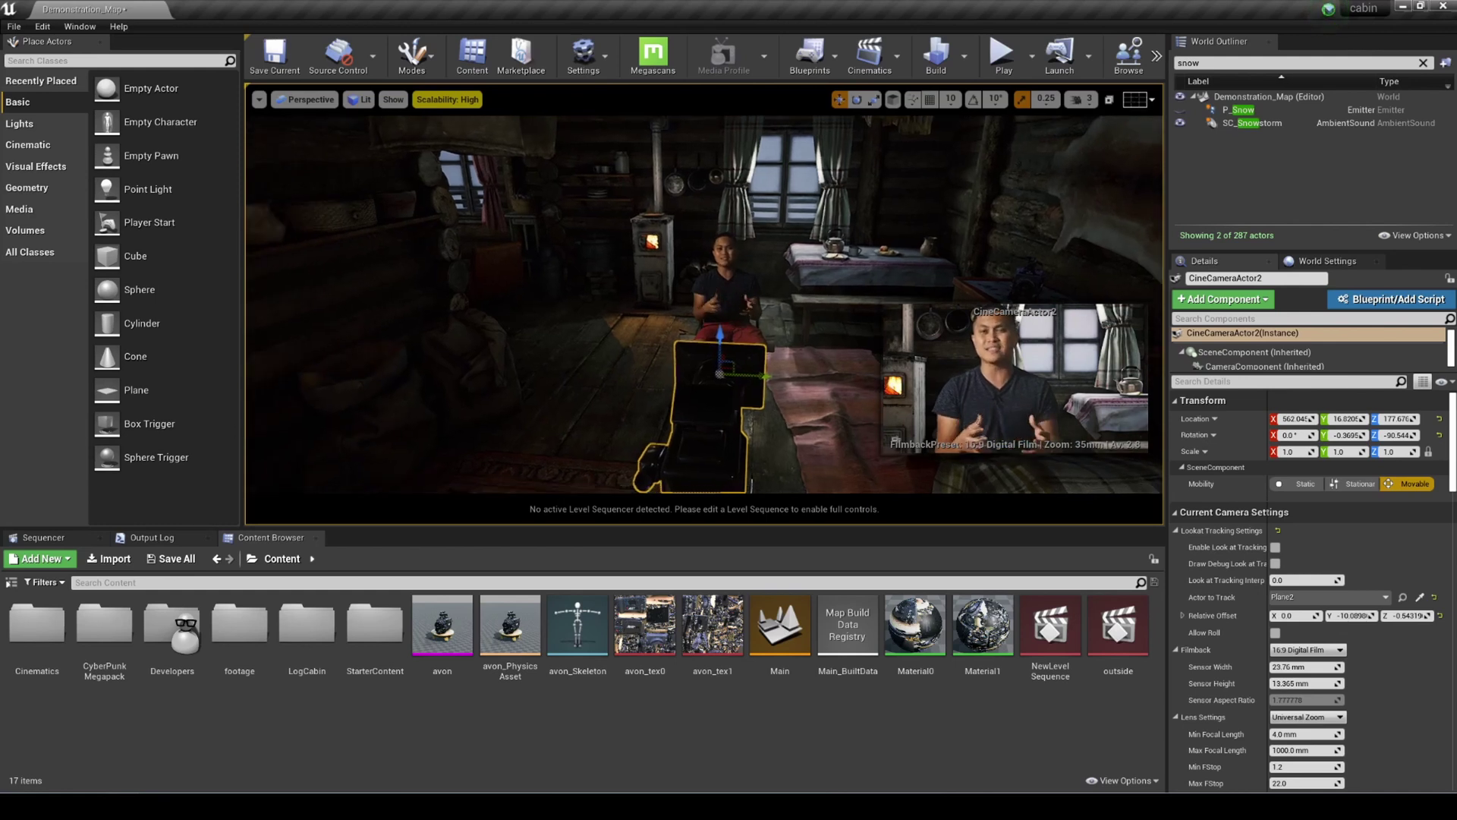
drag(754, 377, 711, 353)
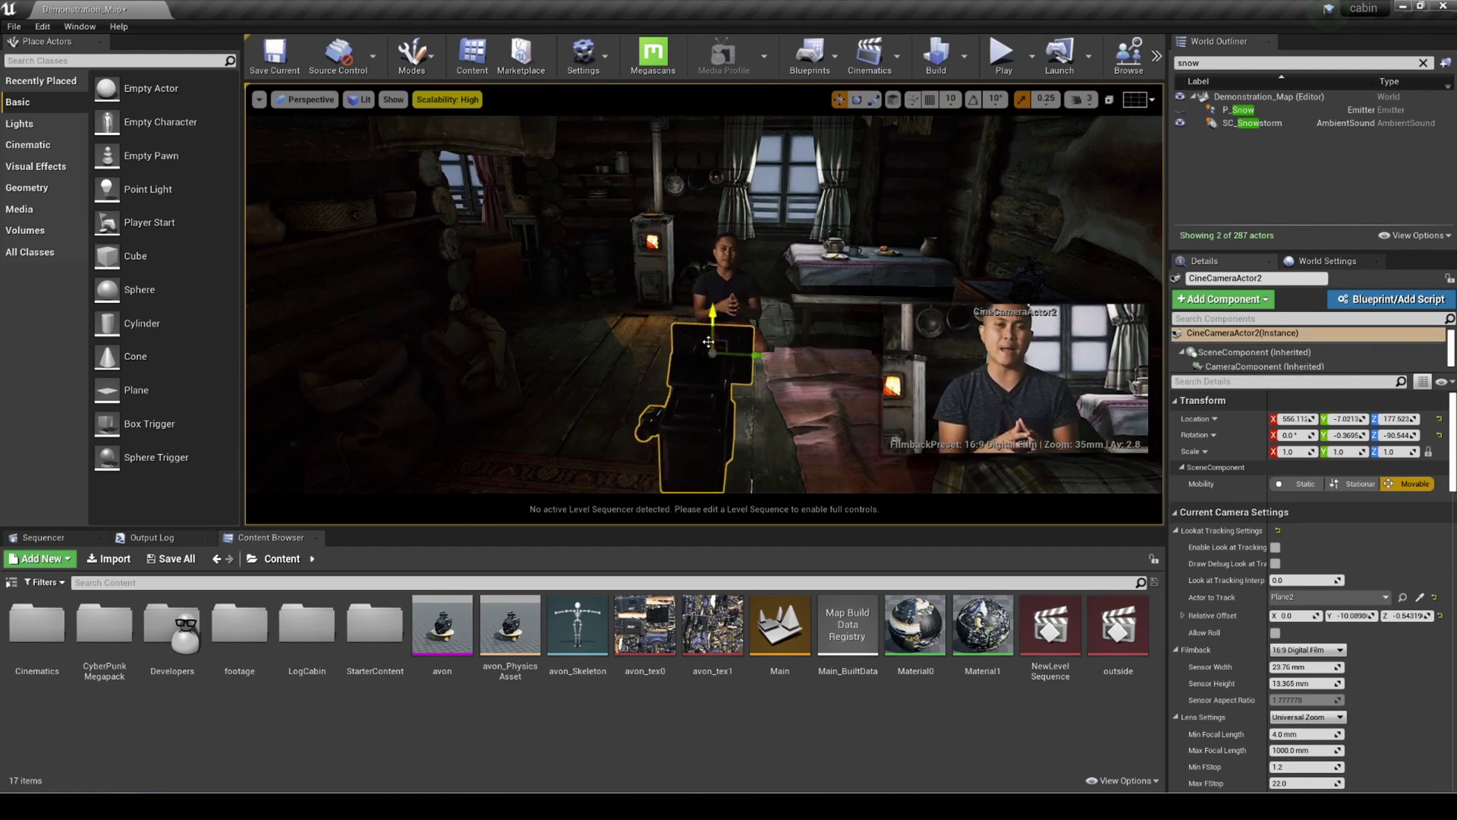
mouse_move(730, 354)
mouse_down()
mouse_move(715, 354)
mouse_move(727, 378)
mouse_up()
Undo a stray camera rotation and level Rotation Y to 0.0, keeping Z at -89.437.
key(e)
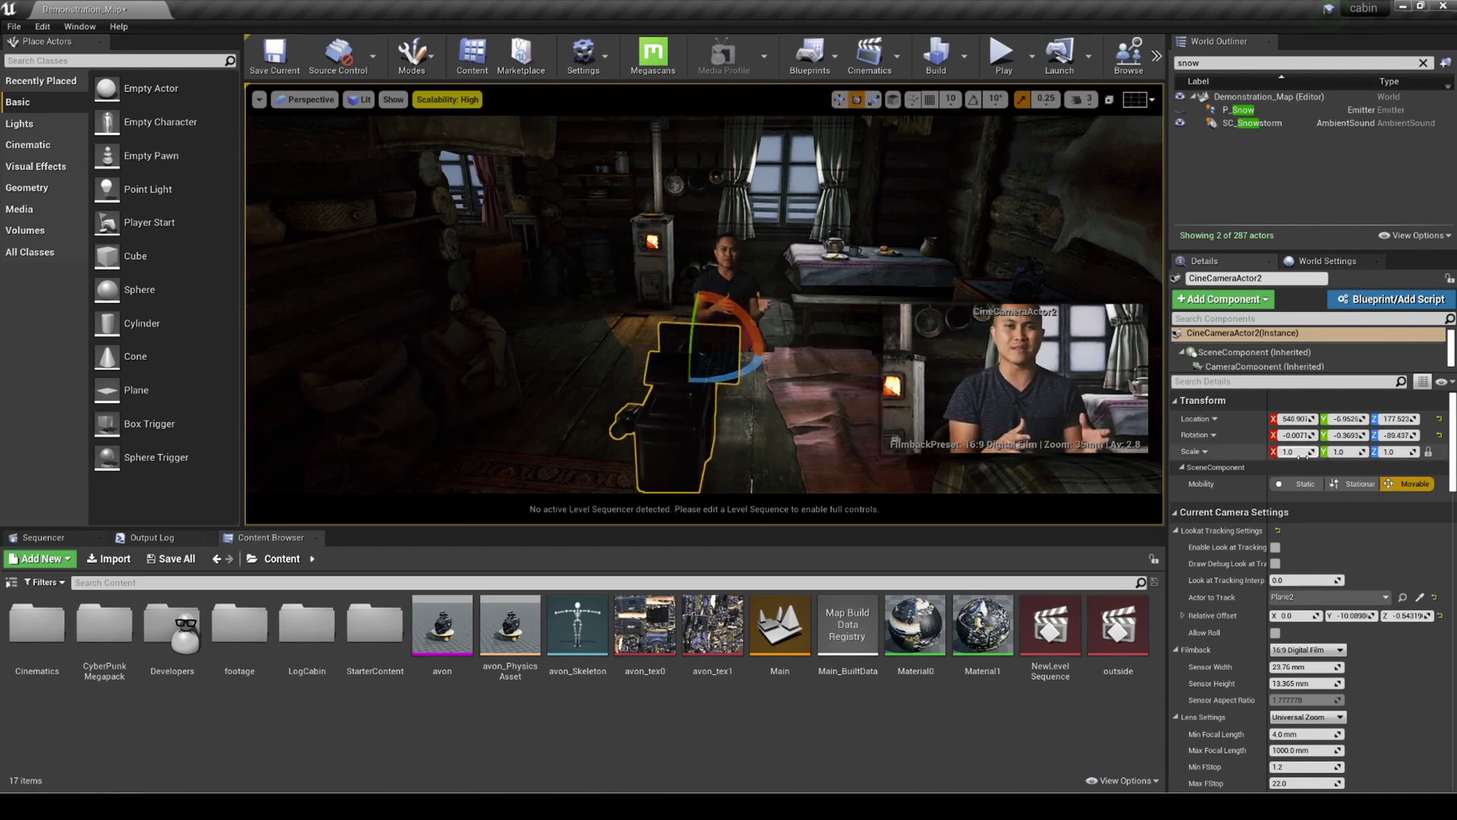
drag(1397, 435, 1418, 435)
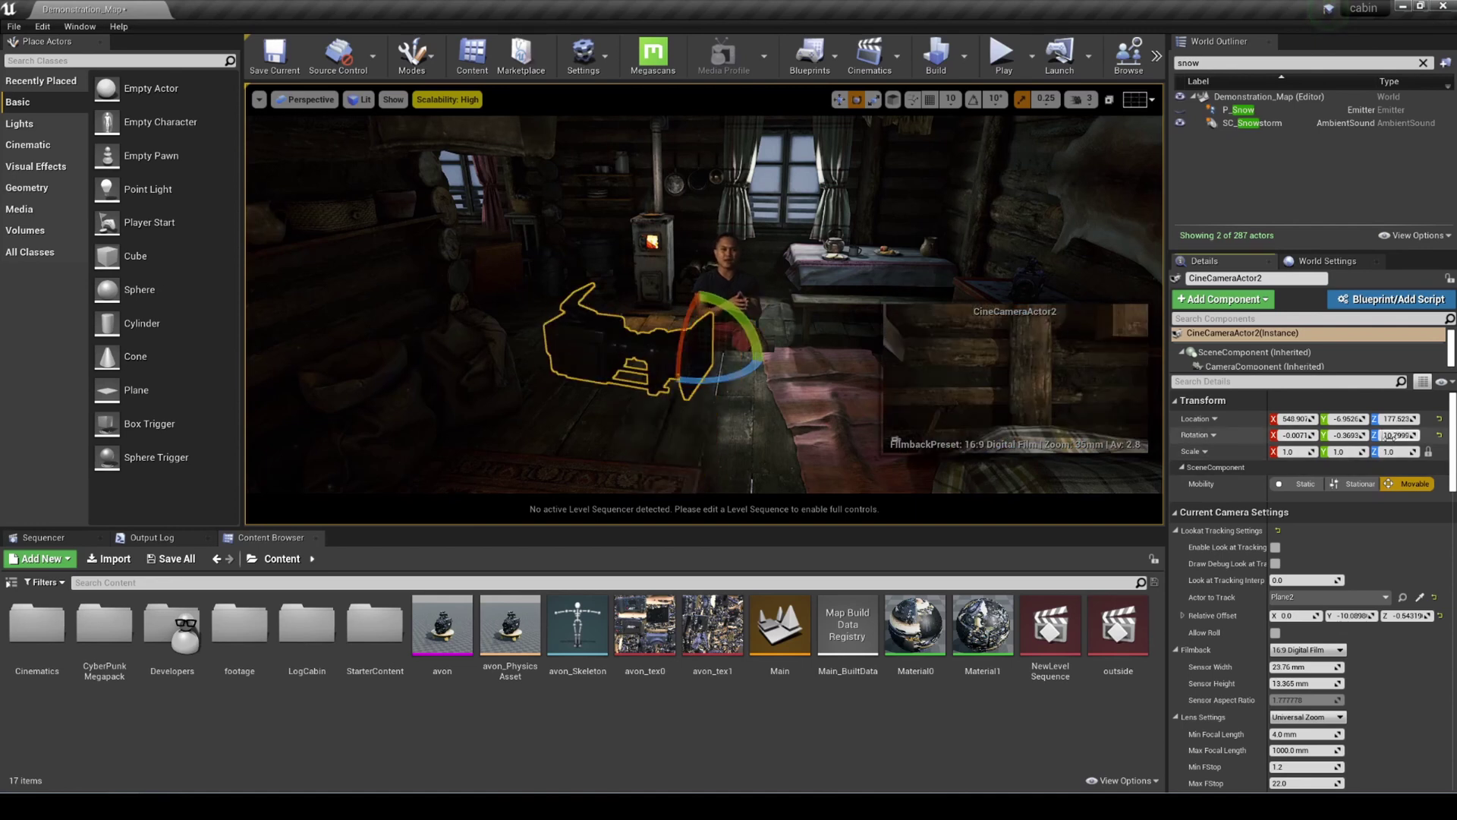
key(ctrl+z)
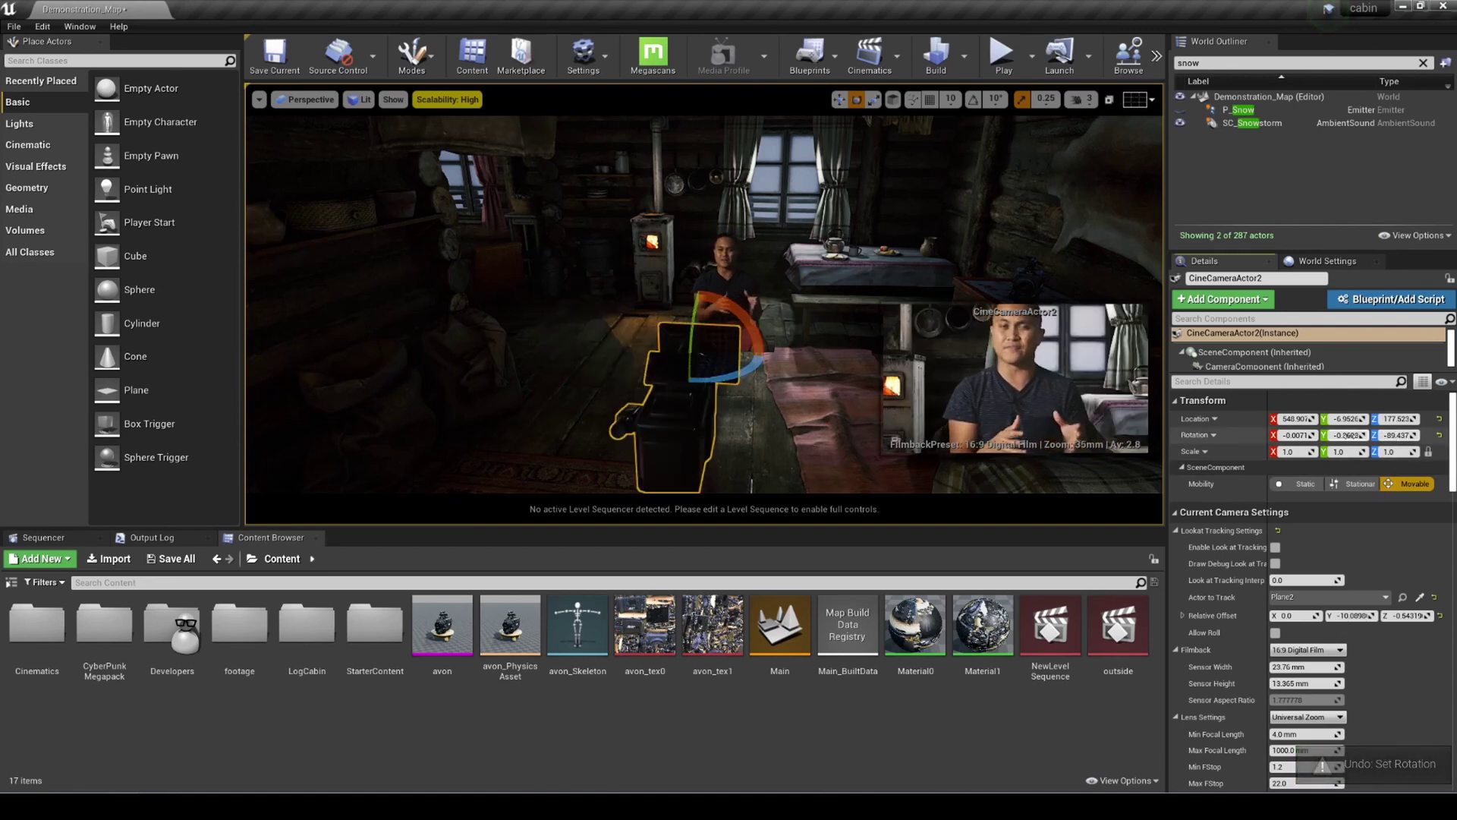
drag(1347, 435, 1340, 435)
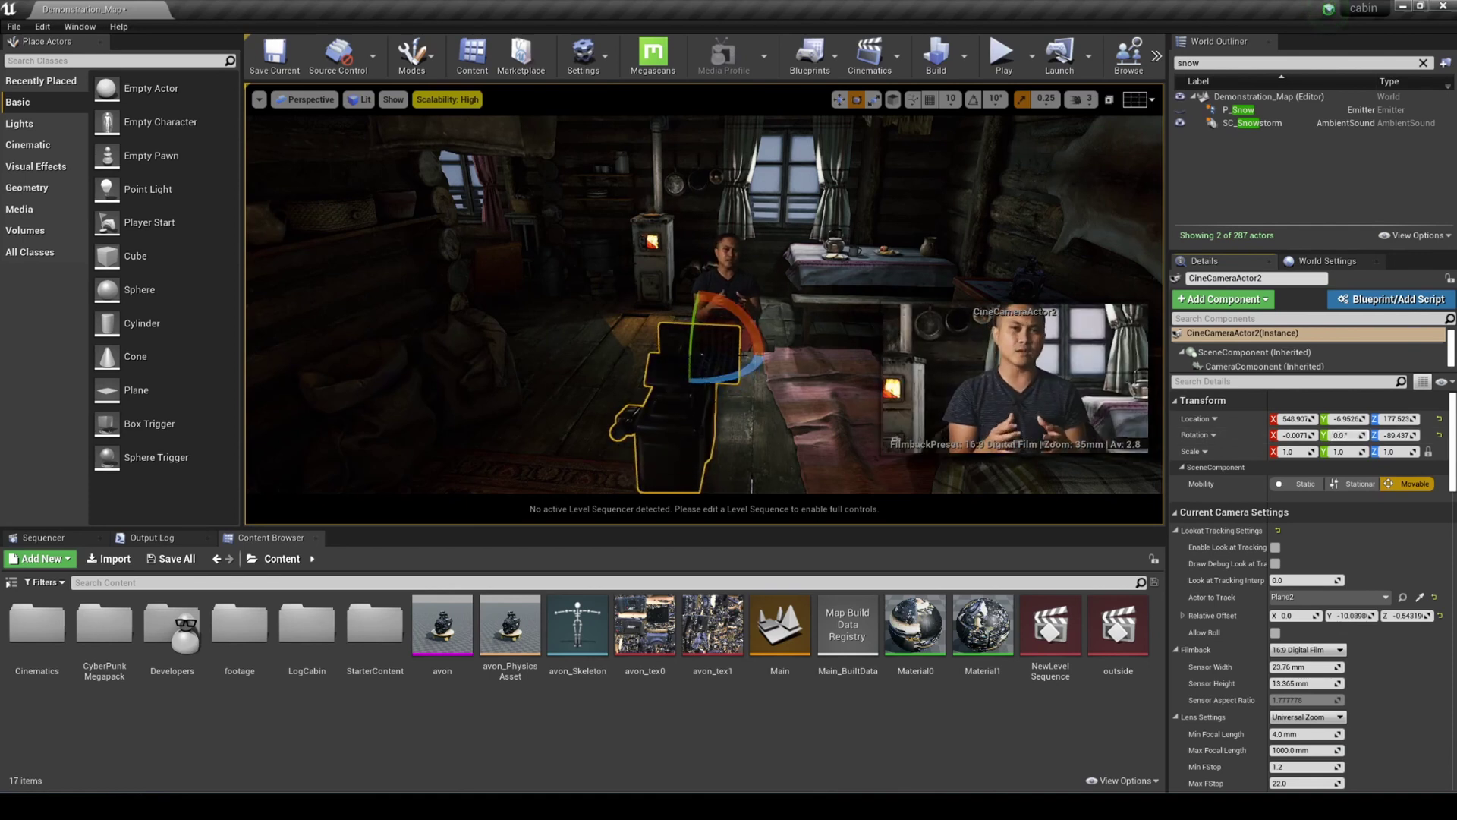
right_drag(742, 354, 873, 364)
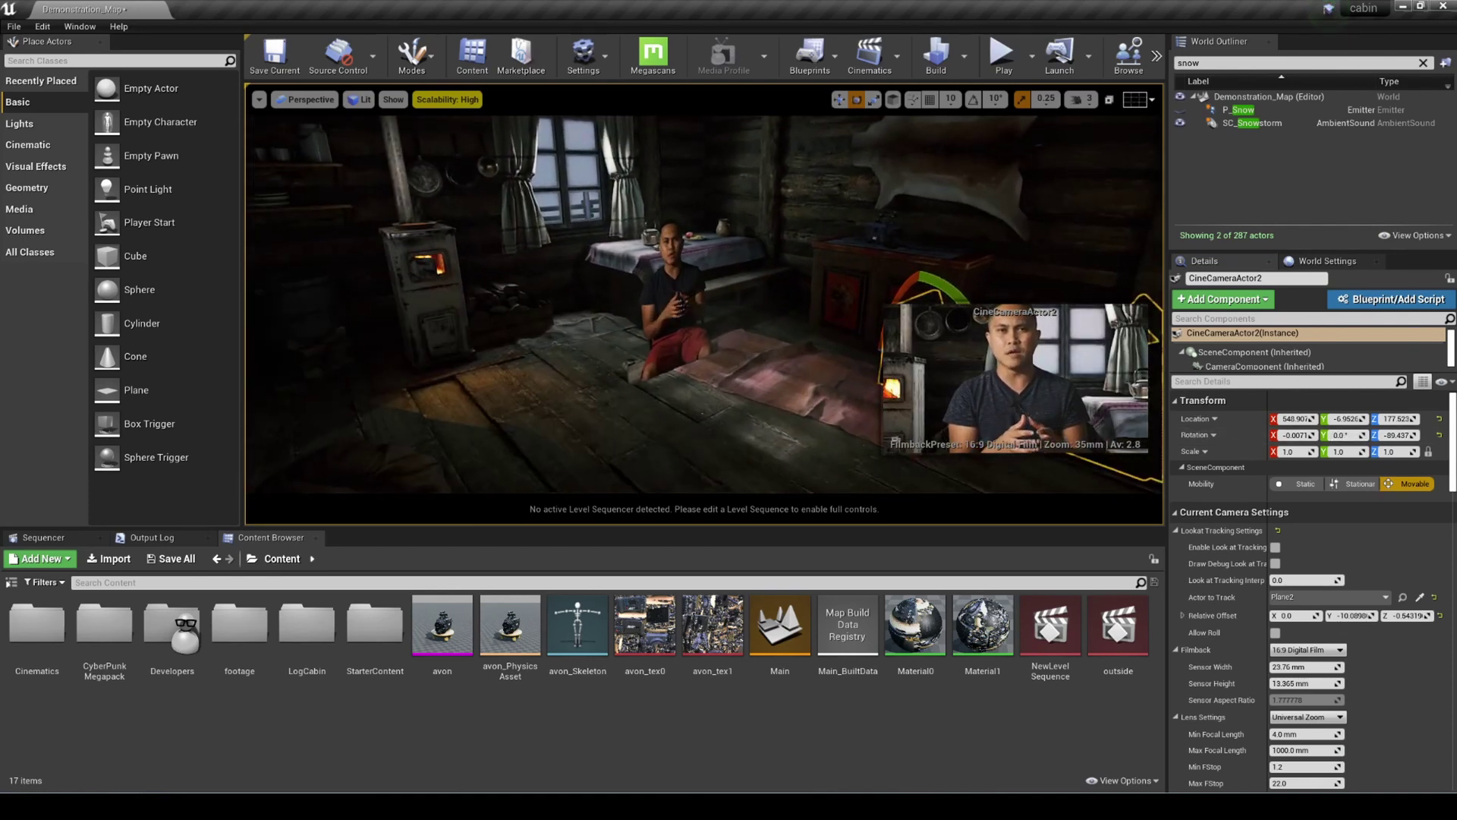
click(673, 297)
View the cine camera from behind and nudge it slightly sideways along Y.
right_drag(673, 297, 592, 301)
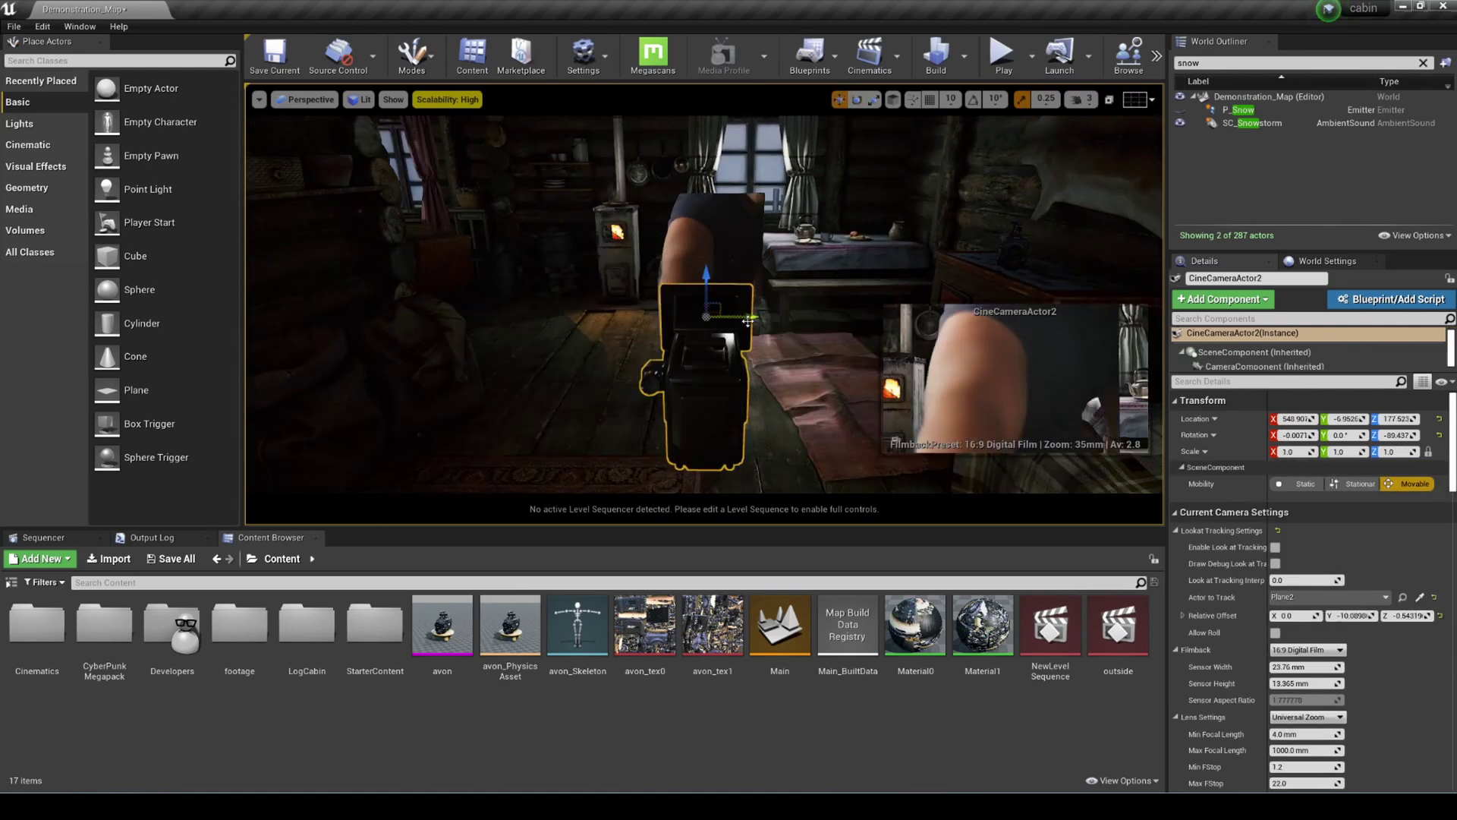
mouse_move(757, 318)
mouse_down()
mouse_move(634, 317)
mouse_move(778, 328)
mouse_move(745, 324)
mouse_up()
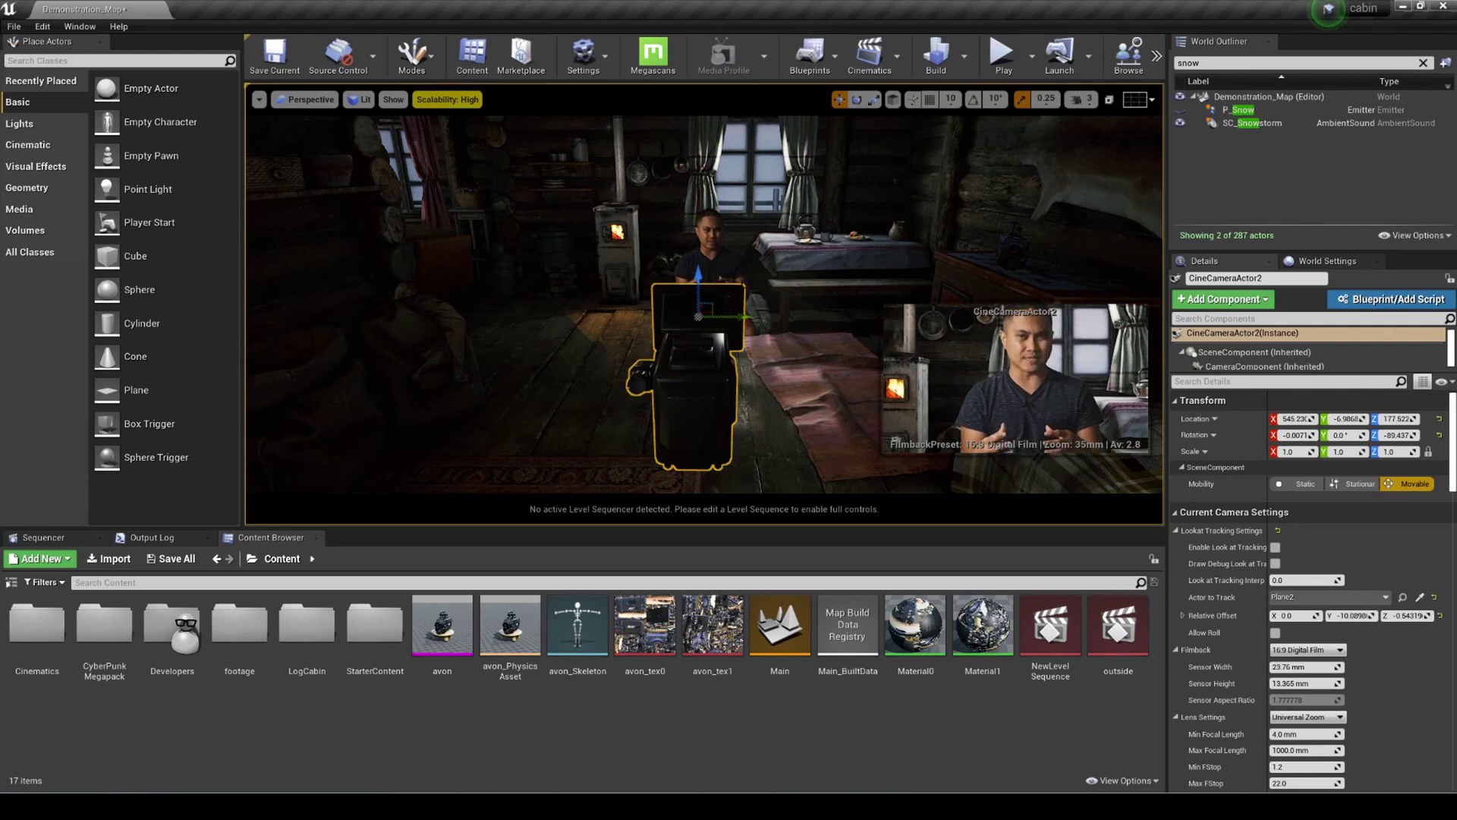
Reselect CineCameraActor2 and widen the Details property column for readability.
click(645, 359)
click(696, 365)
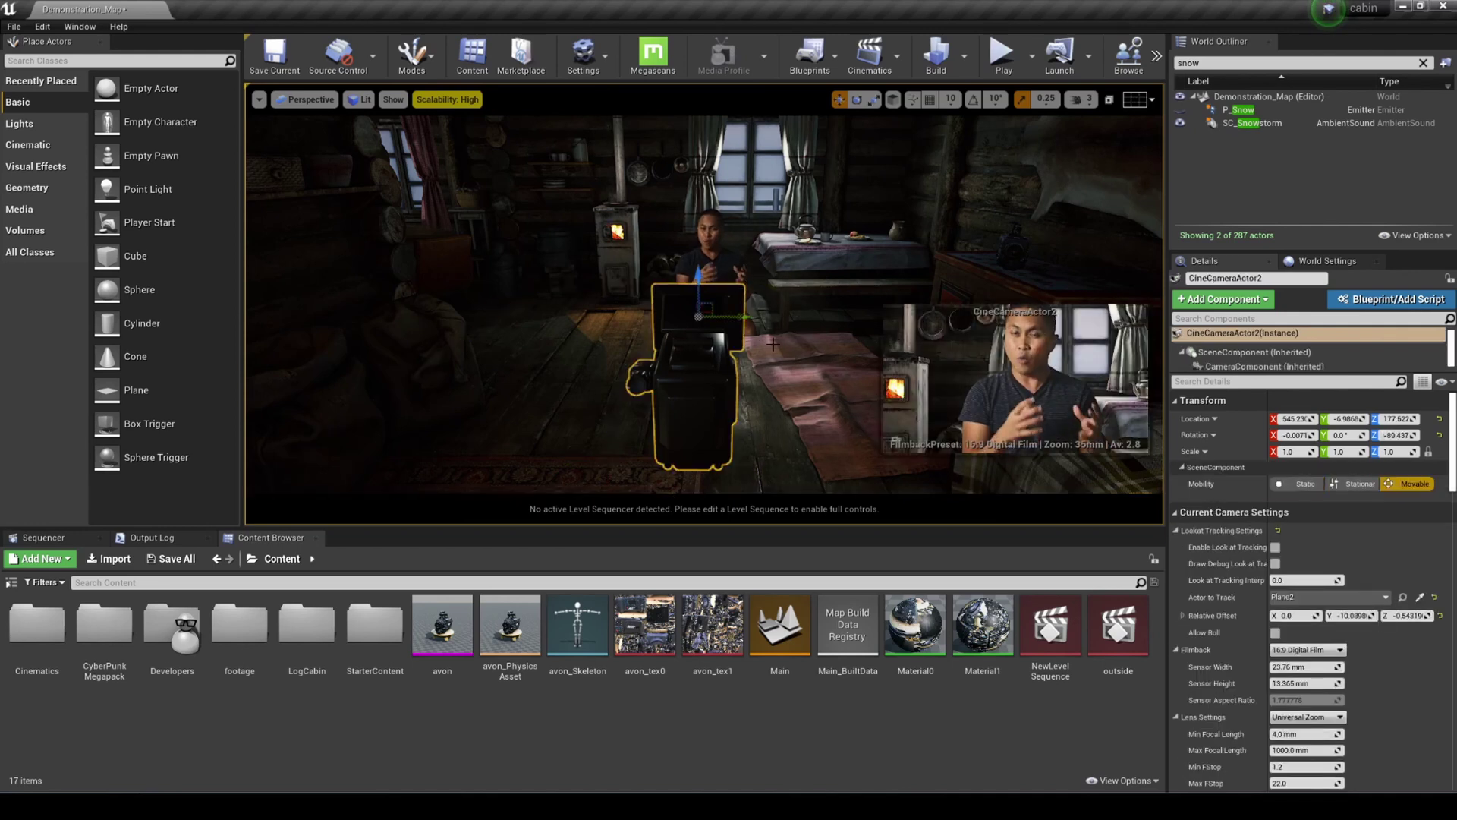
click(803, 370)
click(703, 368)
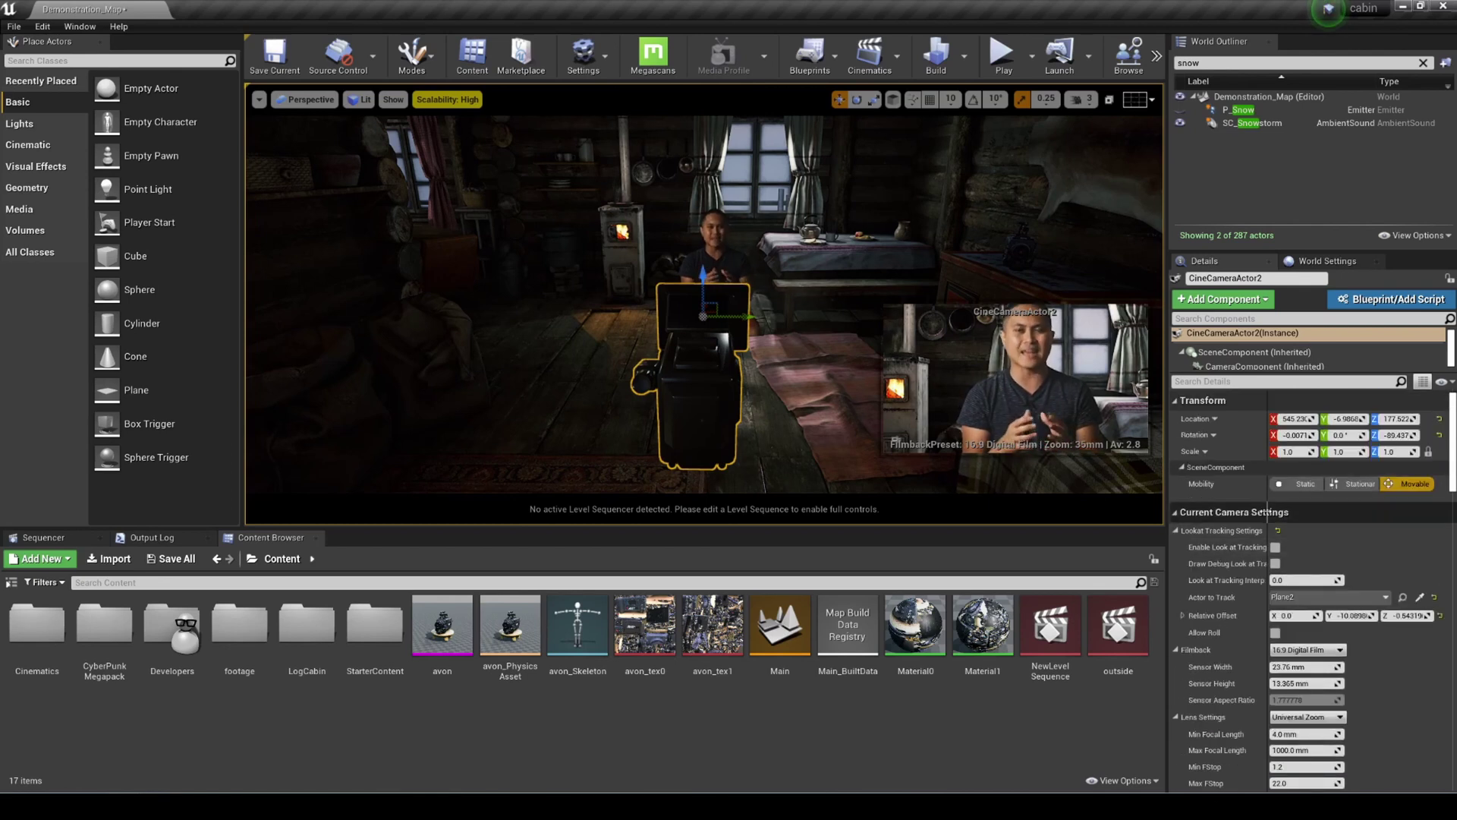
drag(1266, 496, 1323, 498)
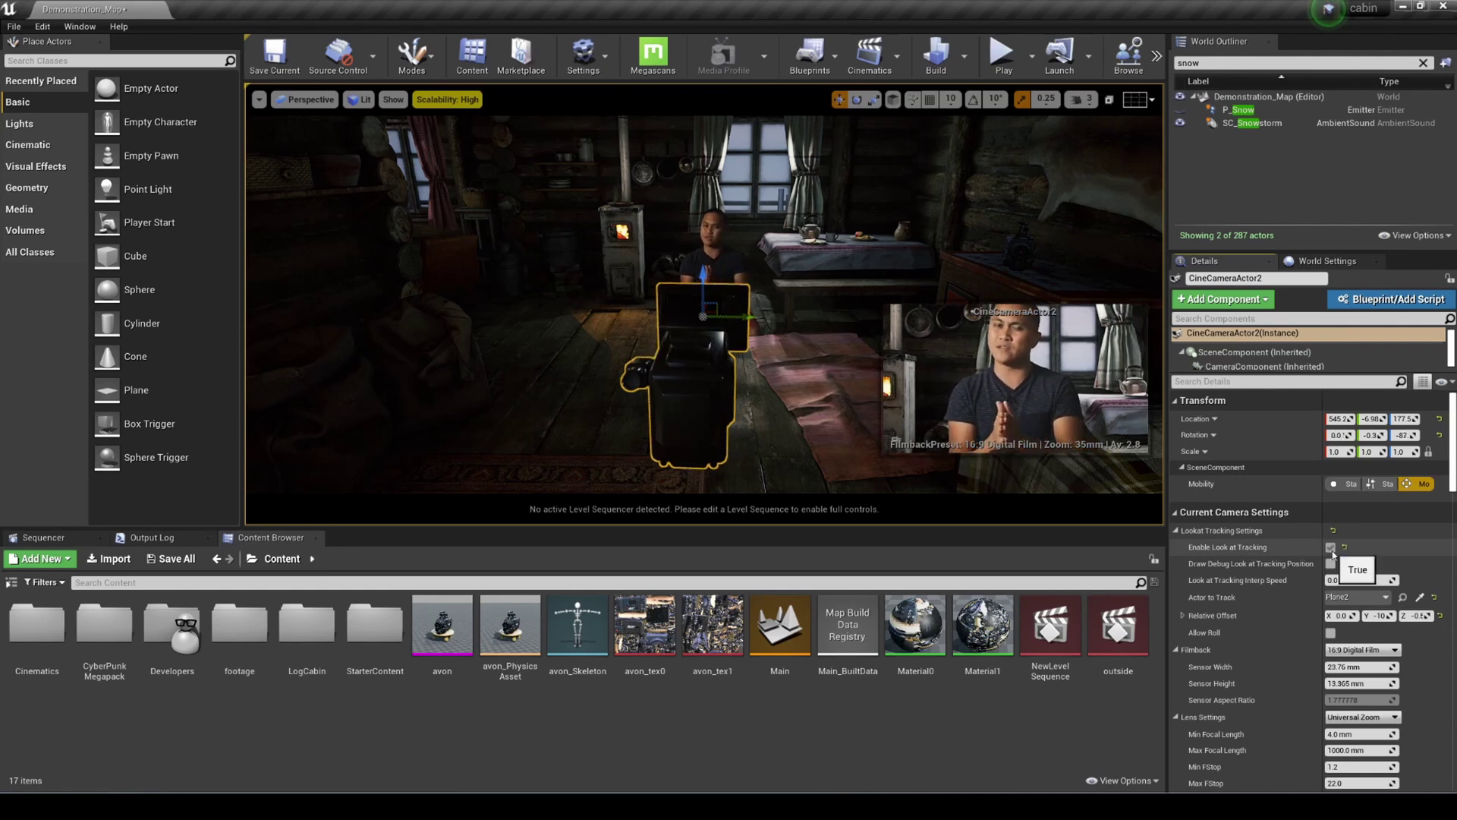
Clear Actor to Track, then eyedrop Plane2 in the viewport as the look-at target.
click(1386, 598)
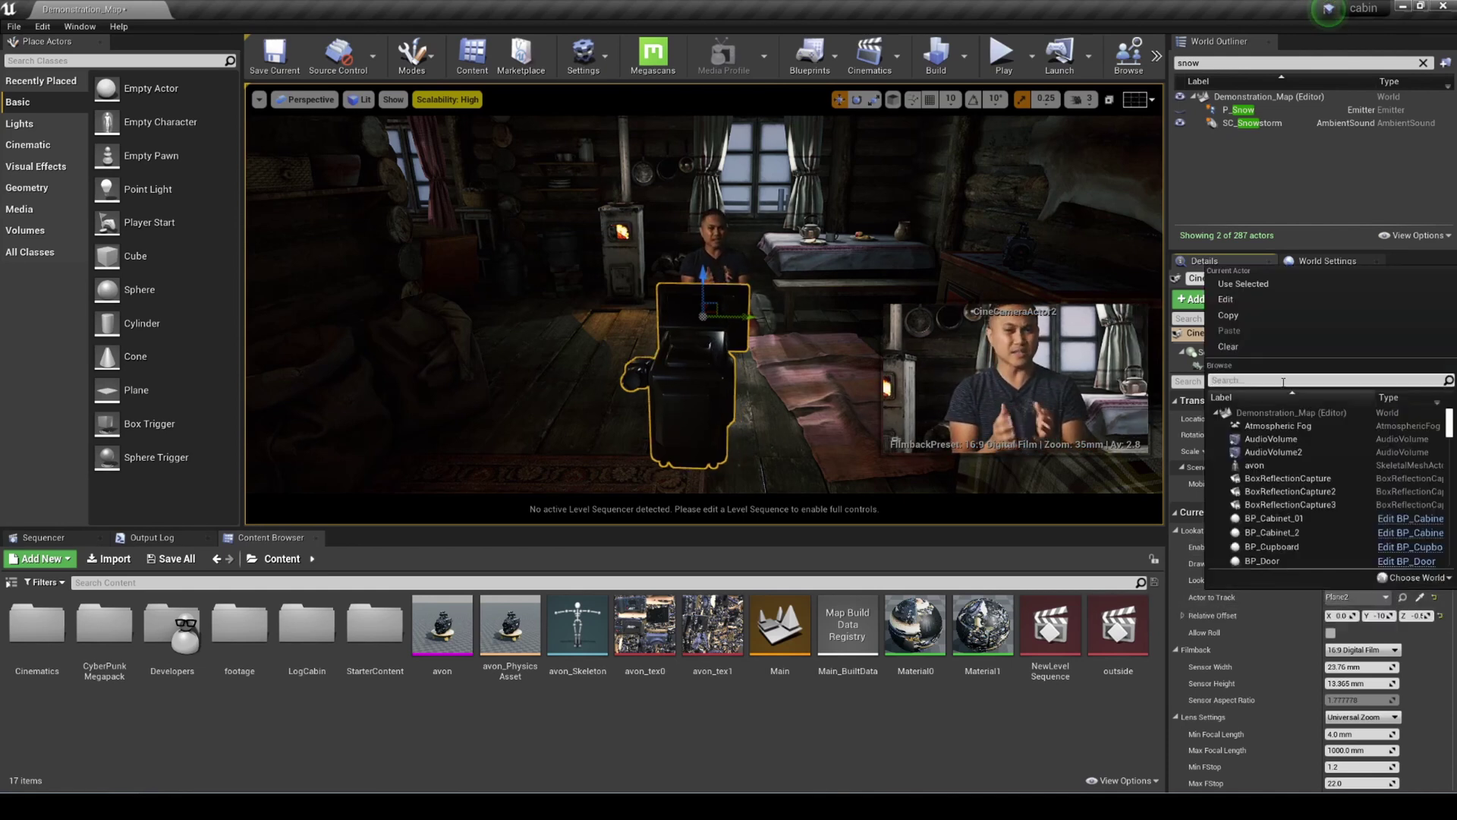
click(1252, 345)
click(1420, 598)
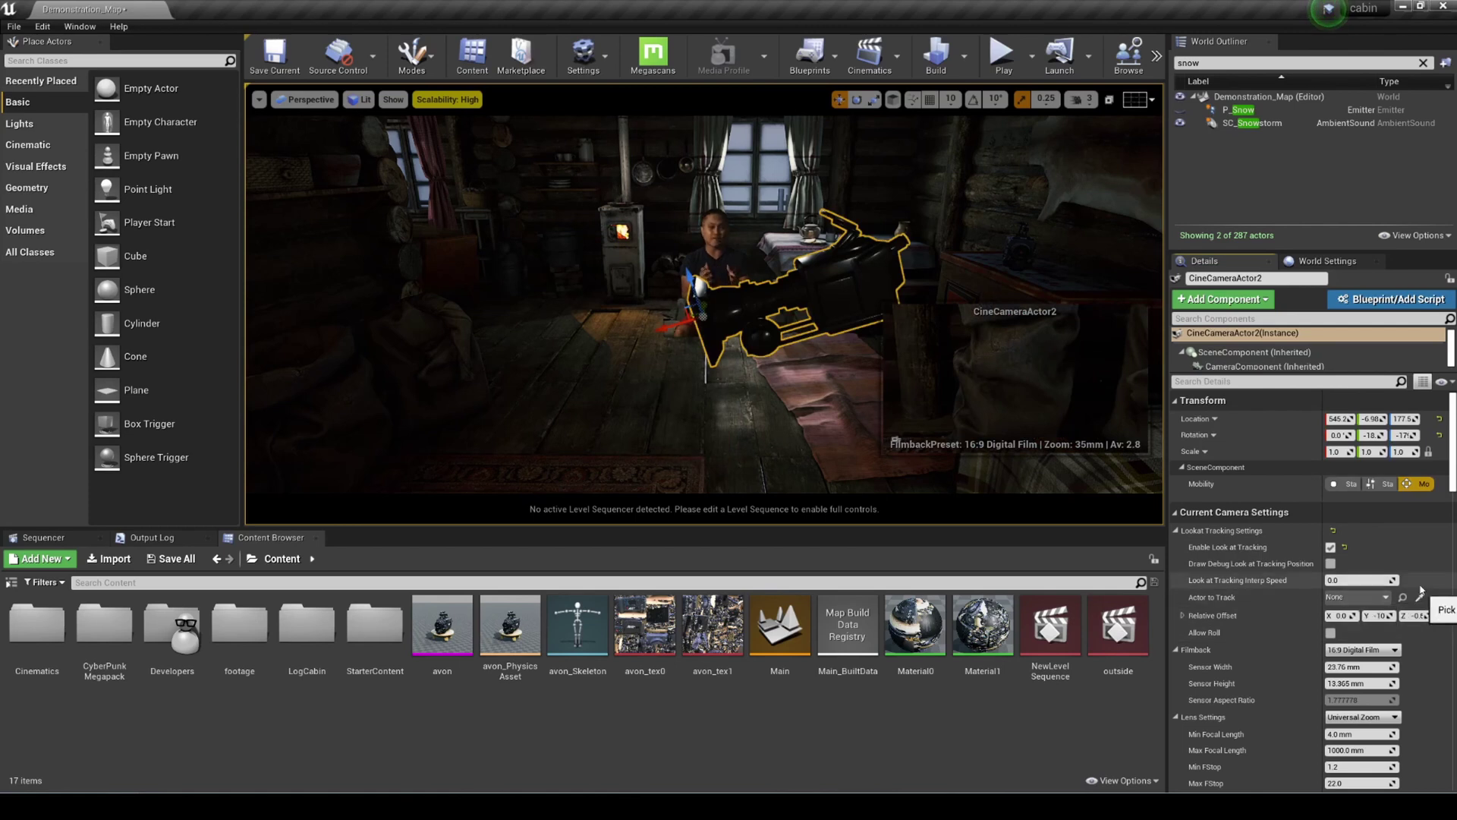
click(715, 234)
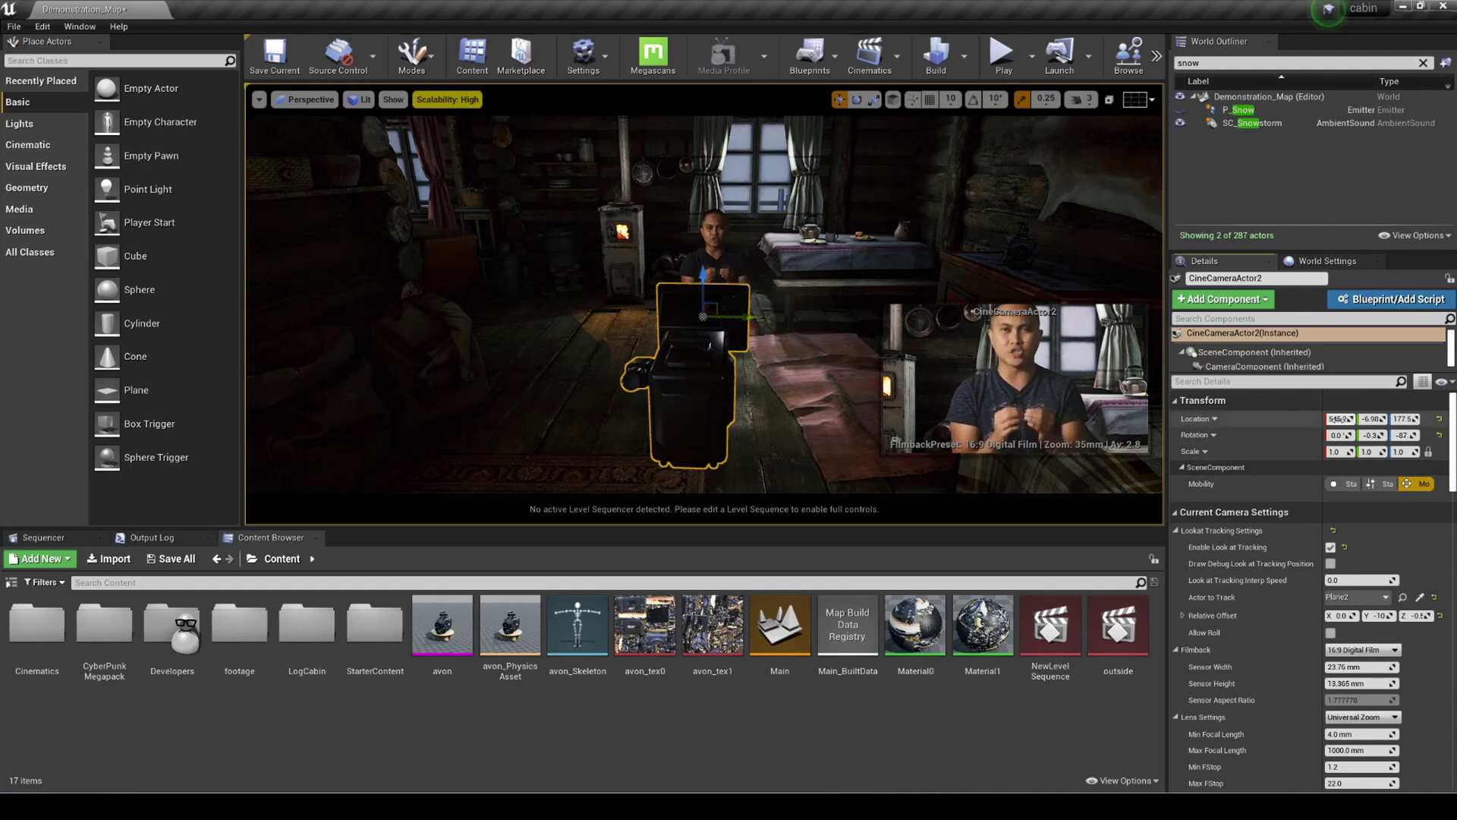
Slide the camera's Location X out and back while tracking, then turn look-at tracking off.
drag(1339, 419, 1181, 419)
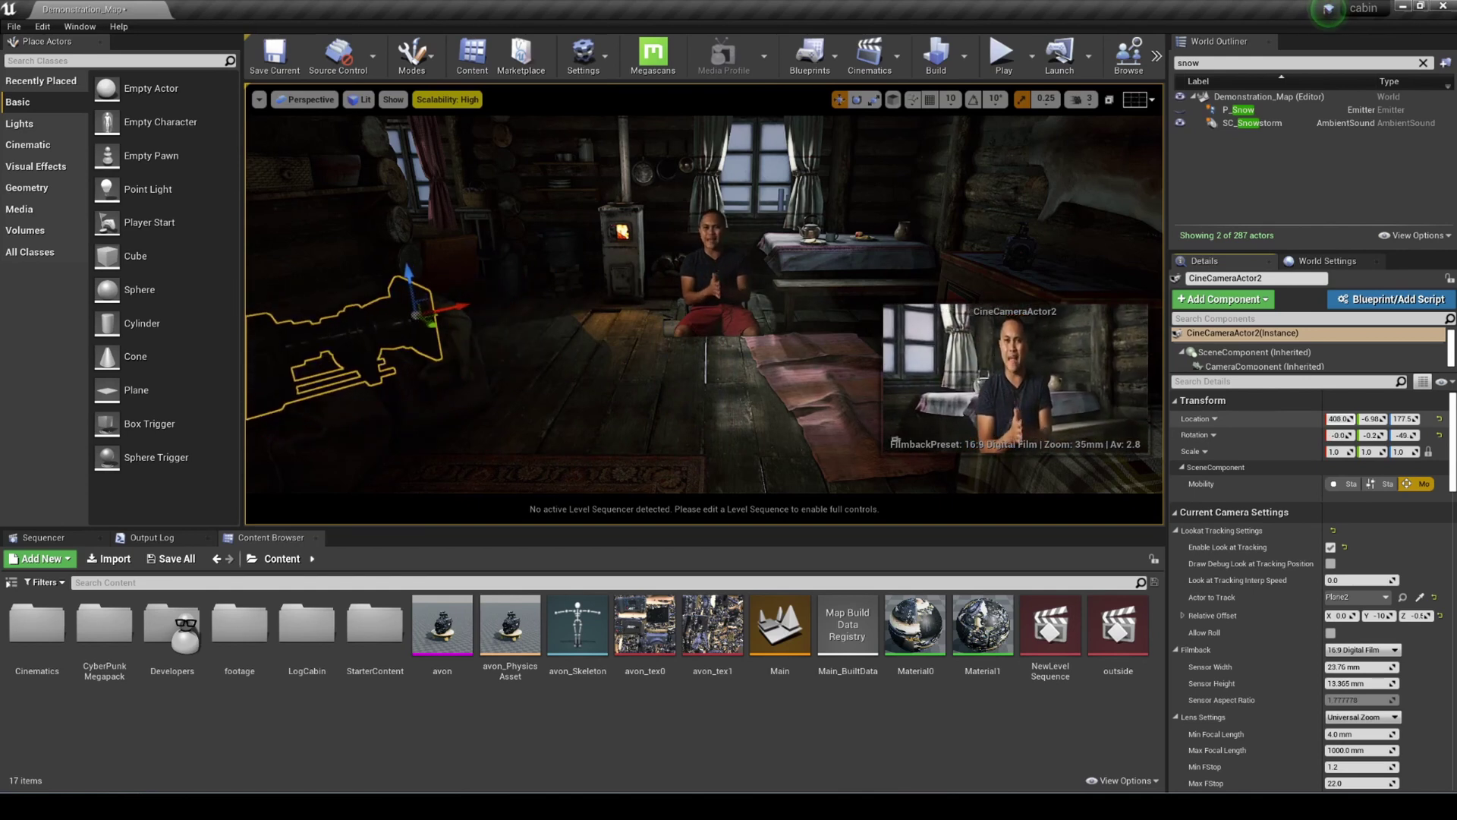
drag(1181, 419, 1336, 419)
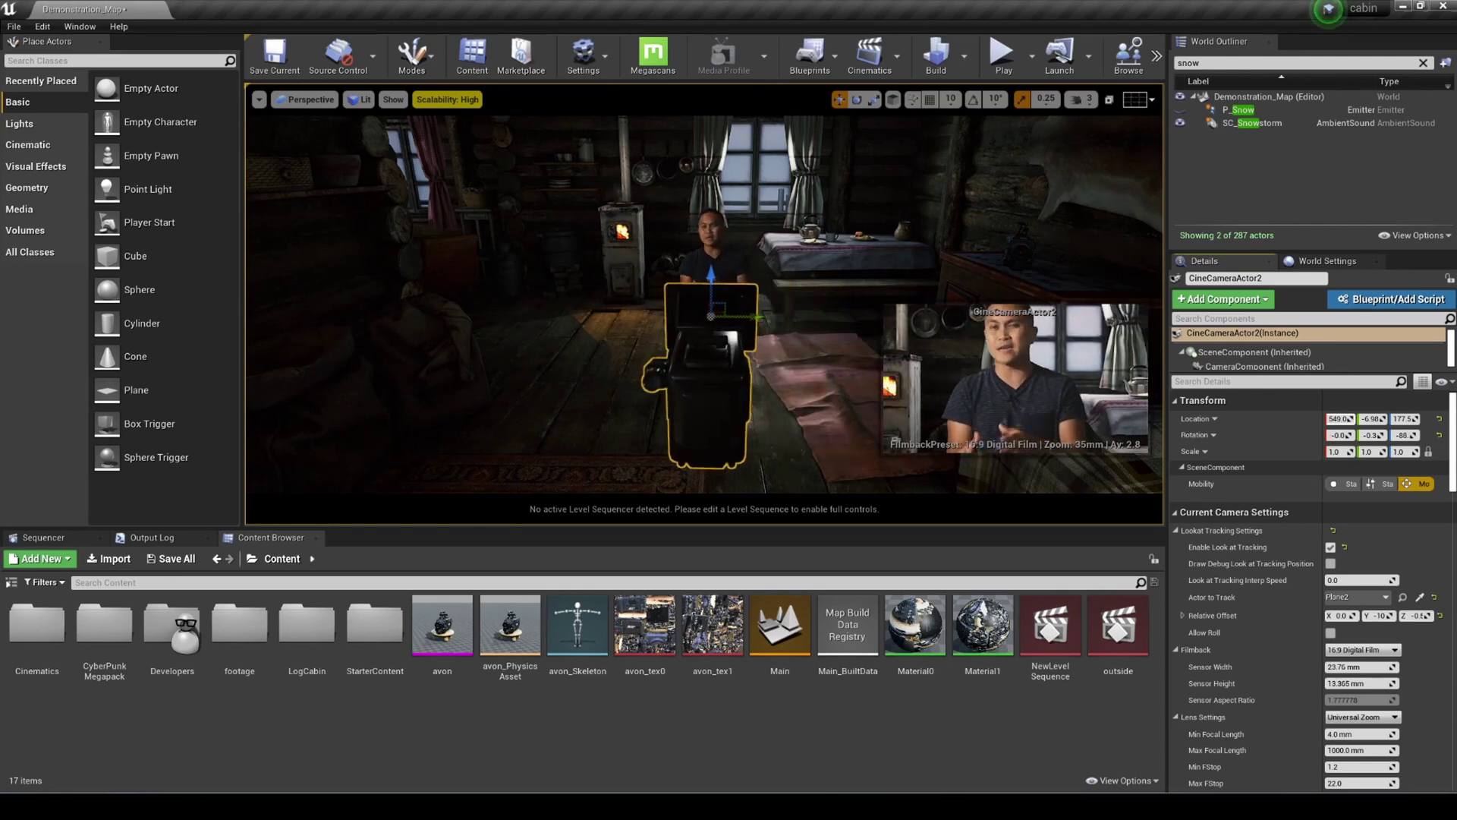
click(1330, 547)
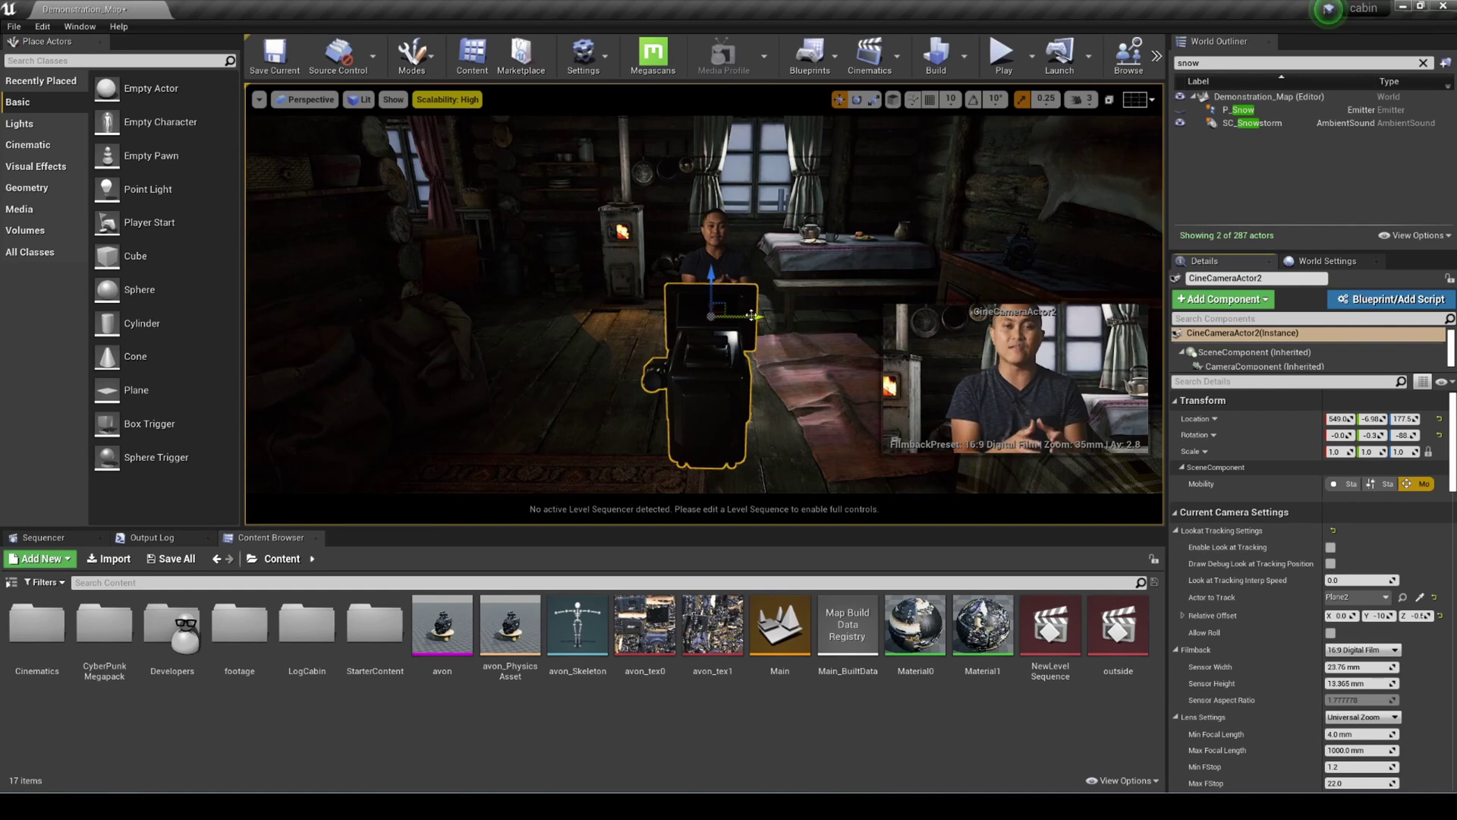
Move the camera untracked, re-enable Look at Tracking, and slide it sideways while it stays aimed.
mouse_move(752, 315)
mouse_down()
mouse_move(685, 317)
mouse_move(755, 321)
mouse_up()
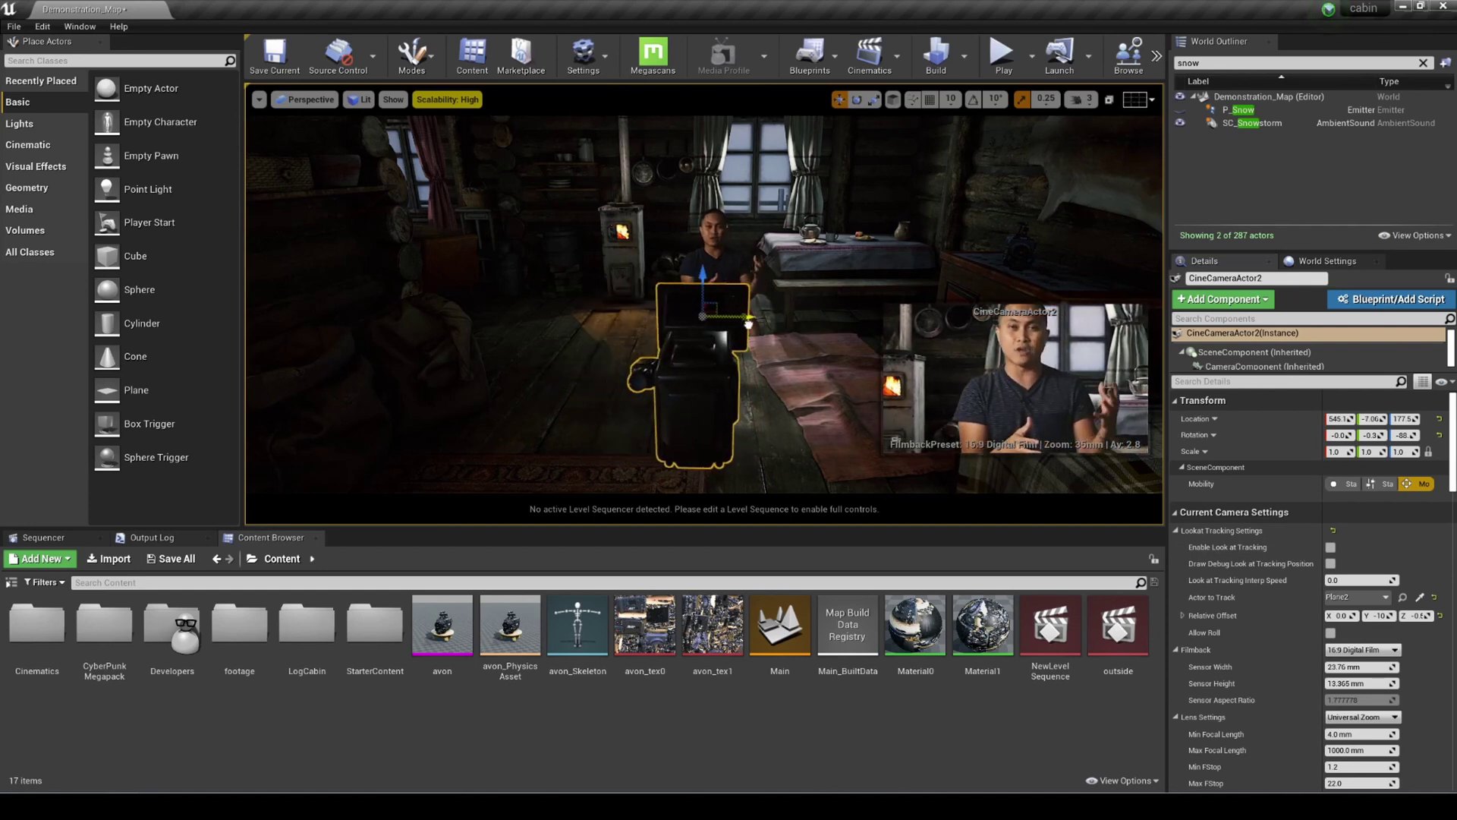
click(1331, 546)
drag(745, 316, 761, 320)
key(ctrl+z)
key(ctrl+z)
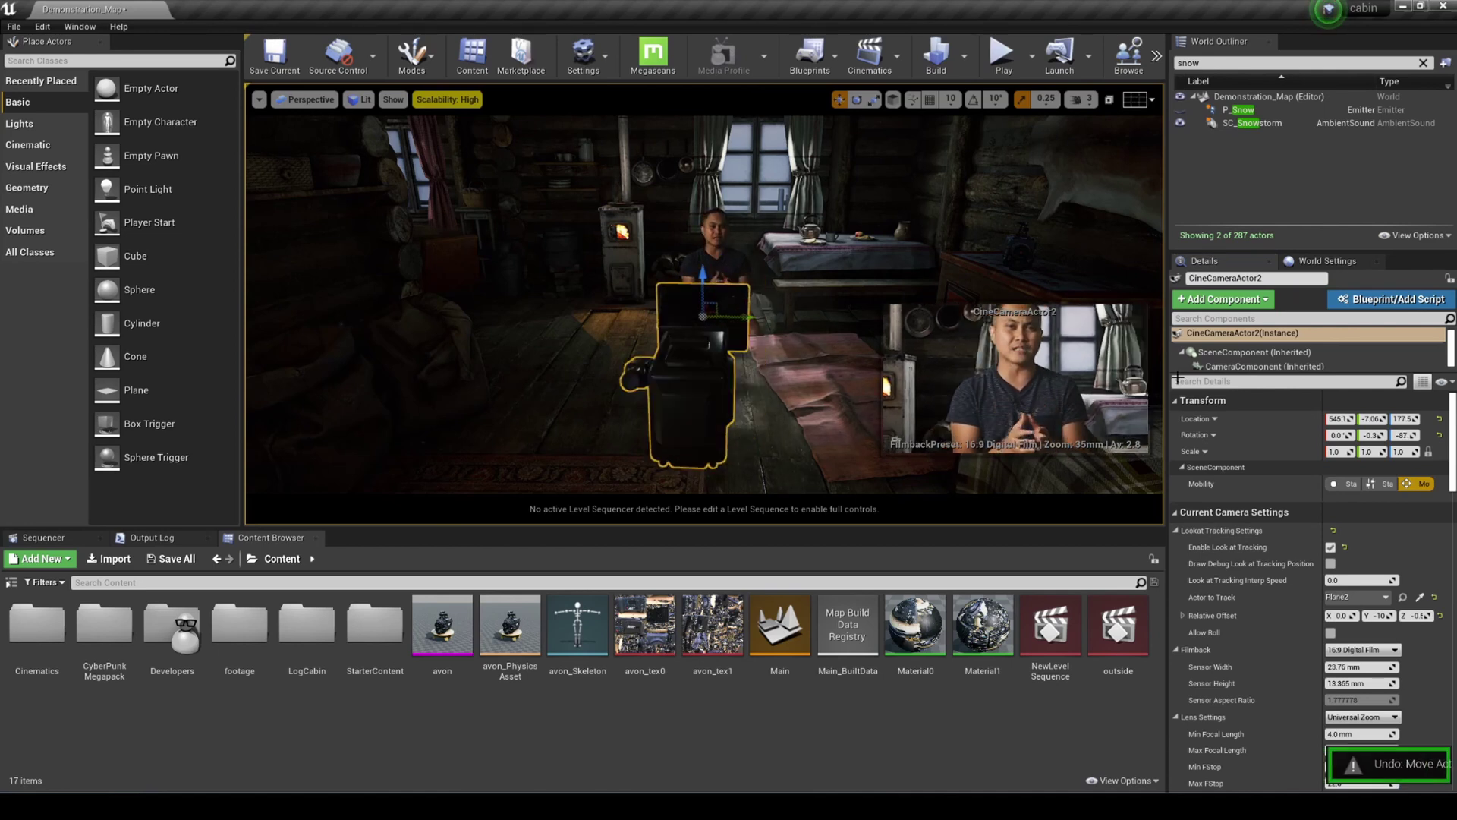
mouse_move(723, 317)
mouse_down()
mouse_move(624, 319)
mouse_move(814, 316)
mouse_move(670, 316)
mouse_move(713, 316)
mouse_up()
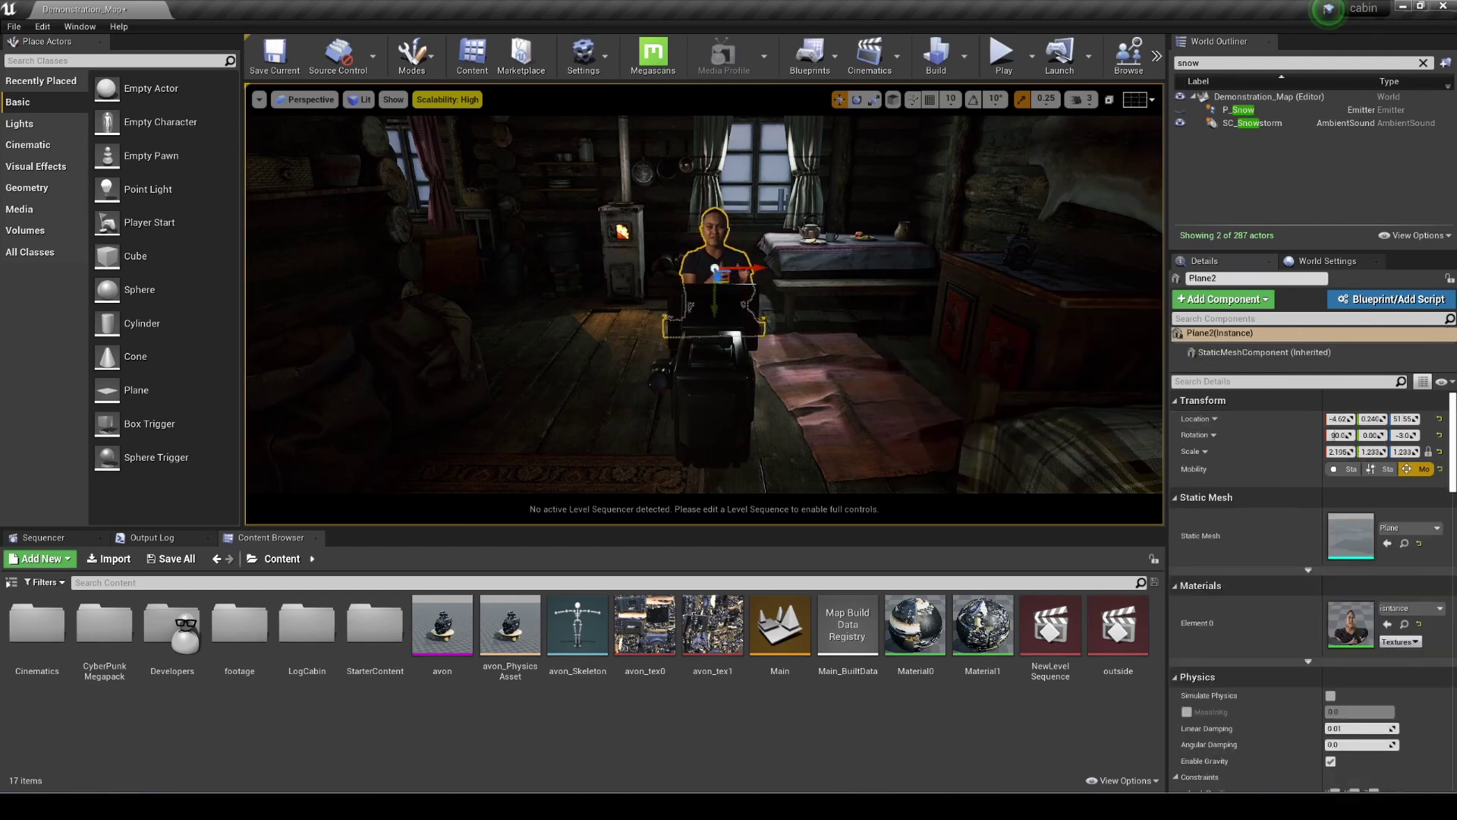
Undo recent camera moves and drag Location X left while tracking aims the camera.
key(ctrl+z)
key(ctrl+z)
key(ctrl+z)
key(ctrl+z)
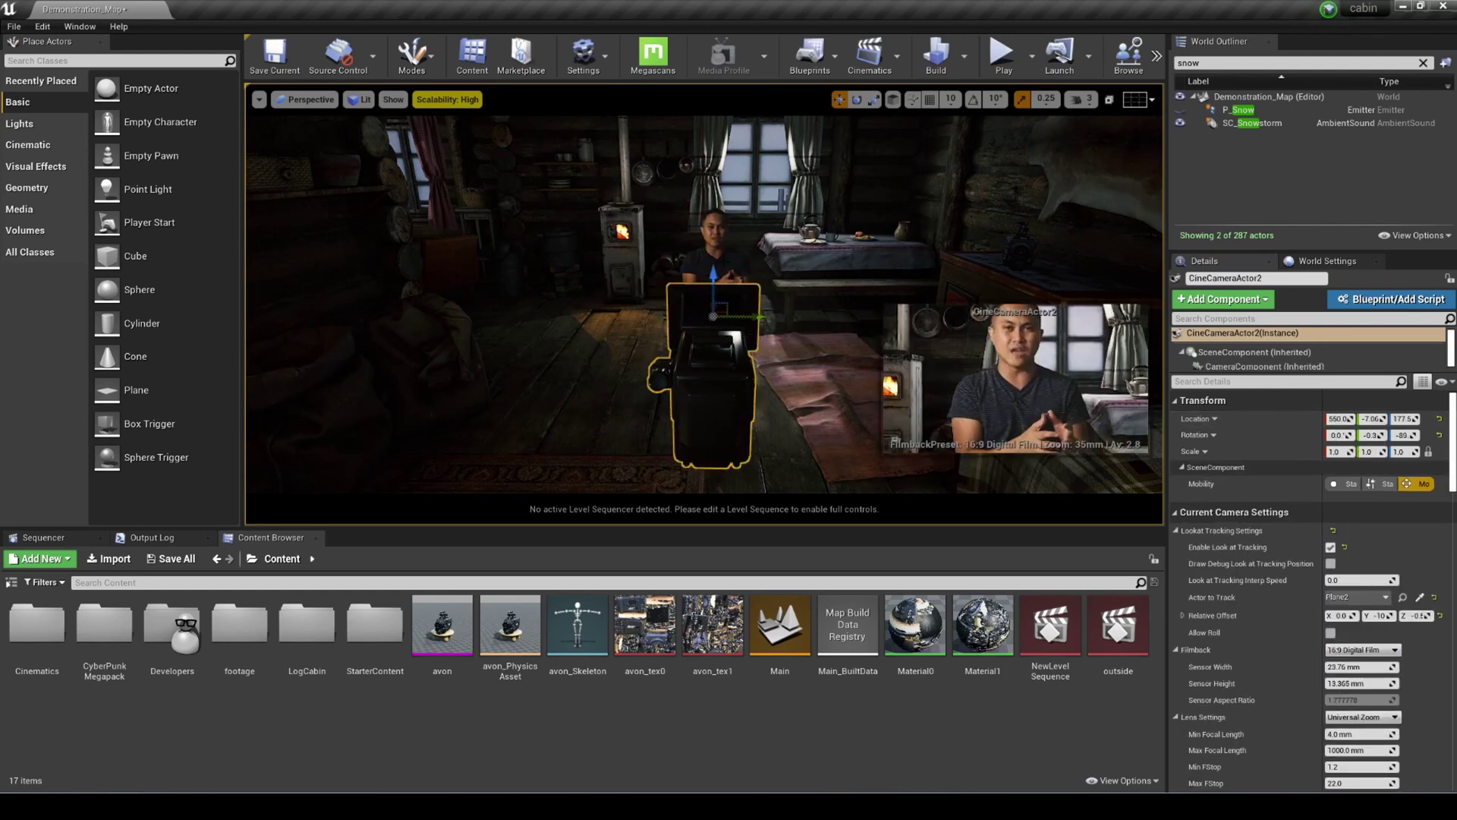
key(ctrl+z)
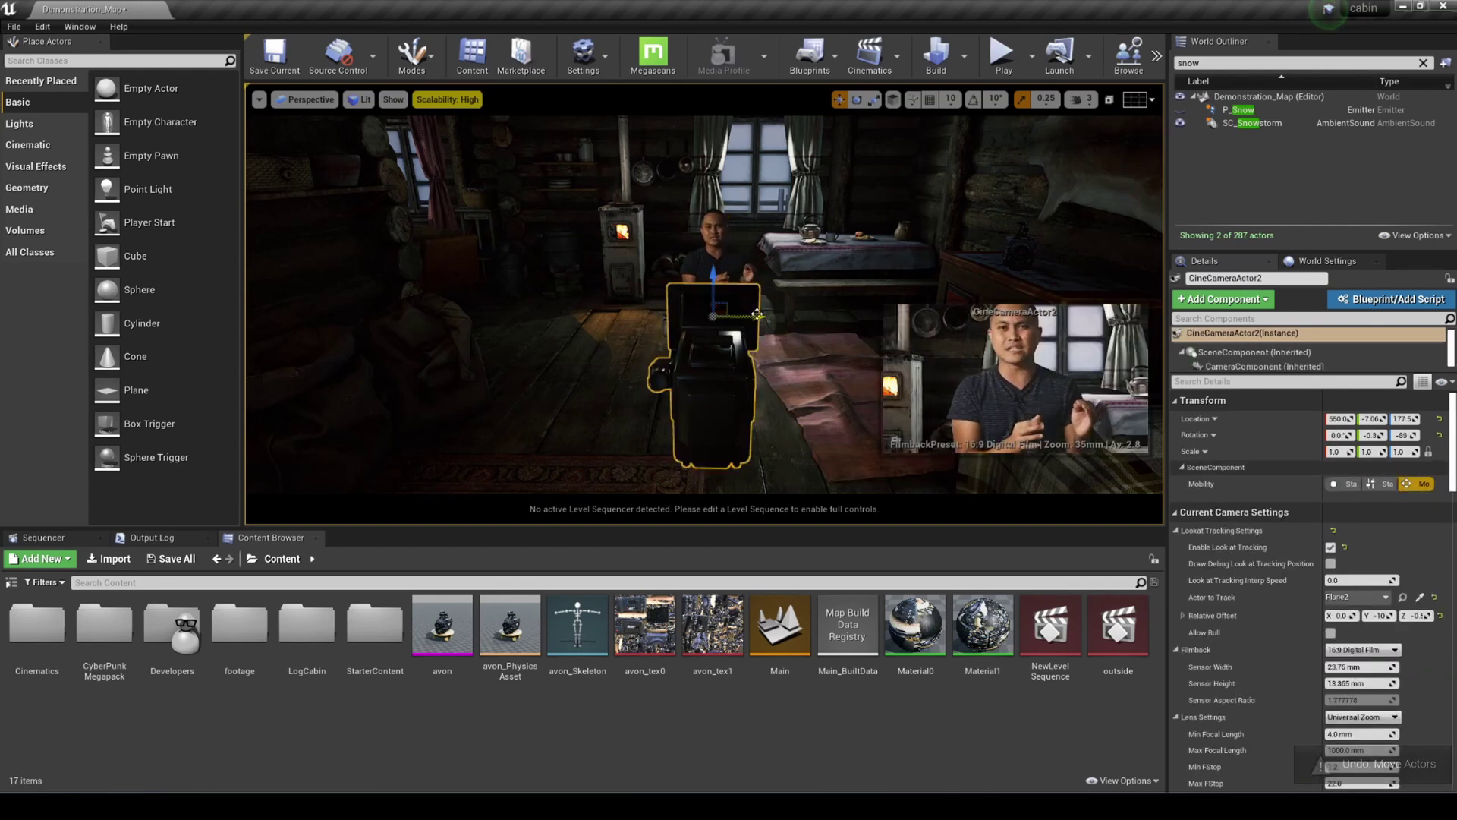
key(ctrl+z)
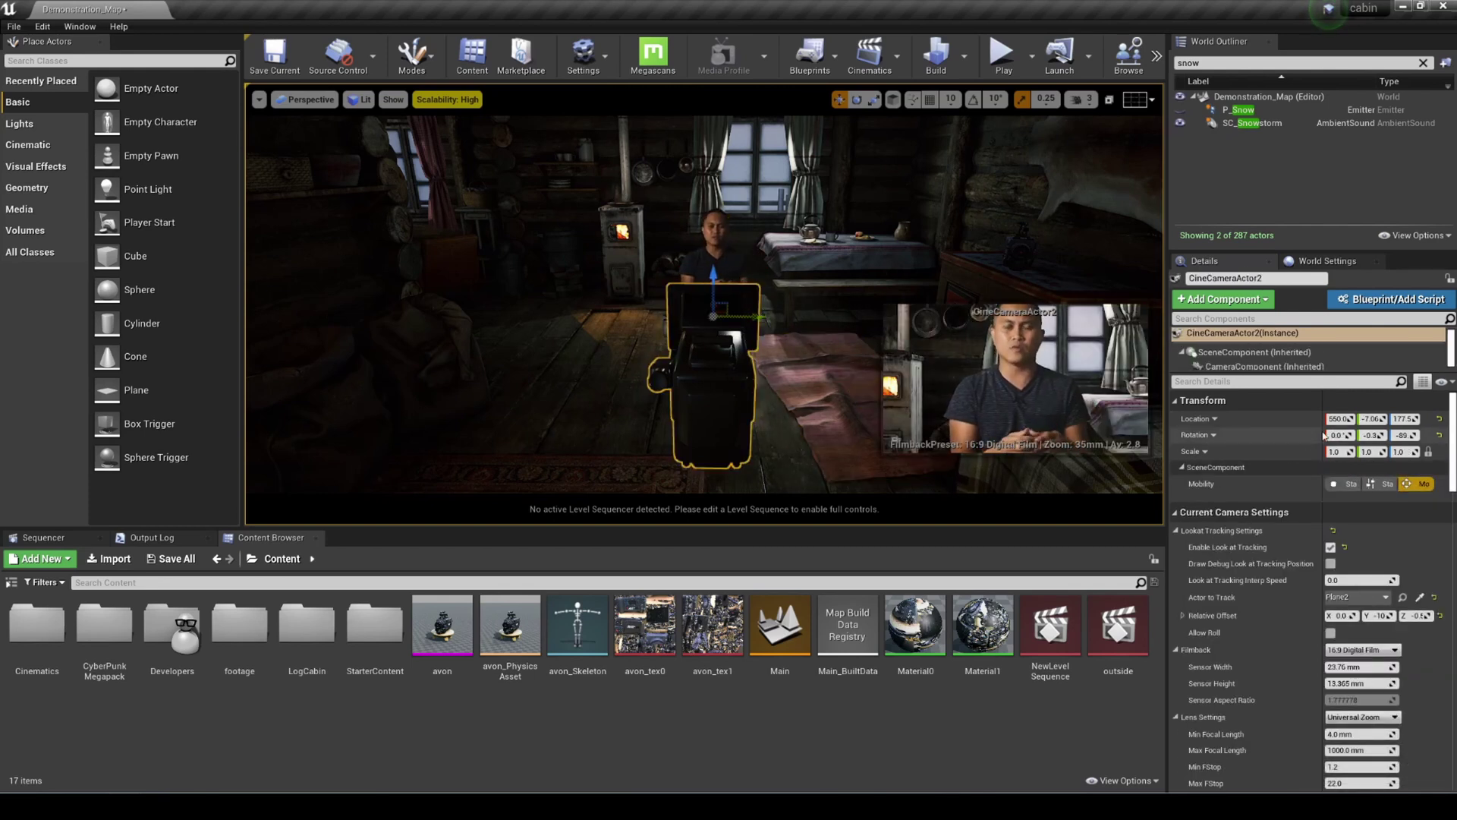
drag(1337, 419, 1300, 419)
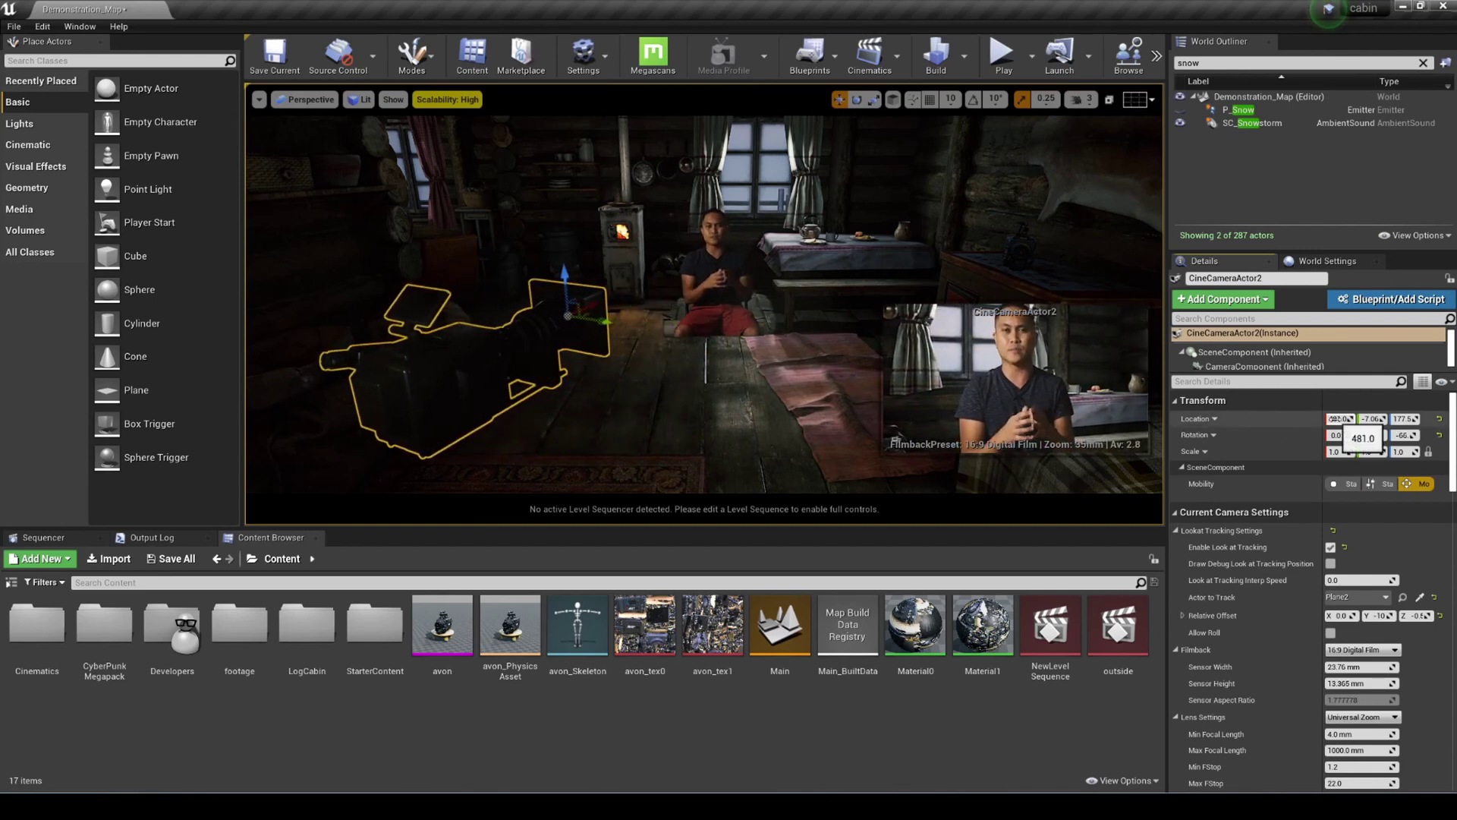
Redo the moves and slide the camera sideways to Location Y 219.0, still tracking Plane2.
key(ctrl+y)
key(ctrl+y)
key(ctrl+y)
key(ctrl+y)
key(ctrl+y)
key(ctrl+y)
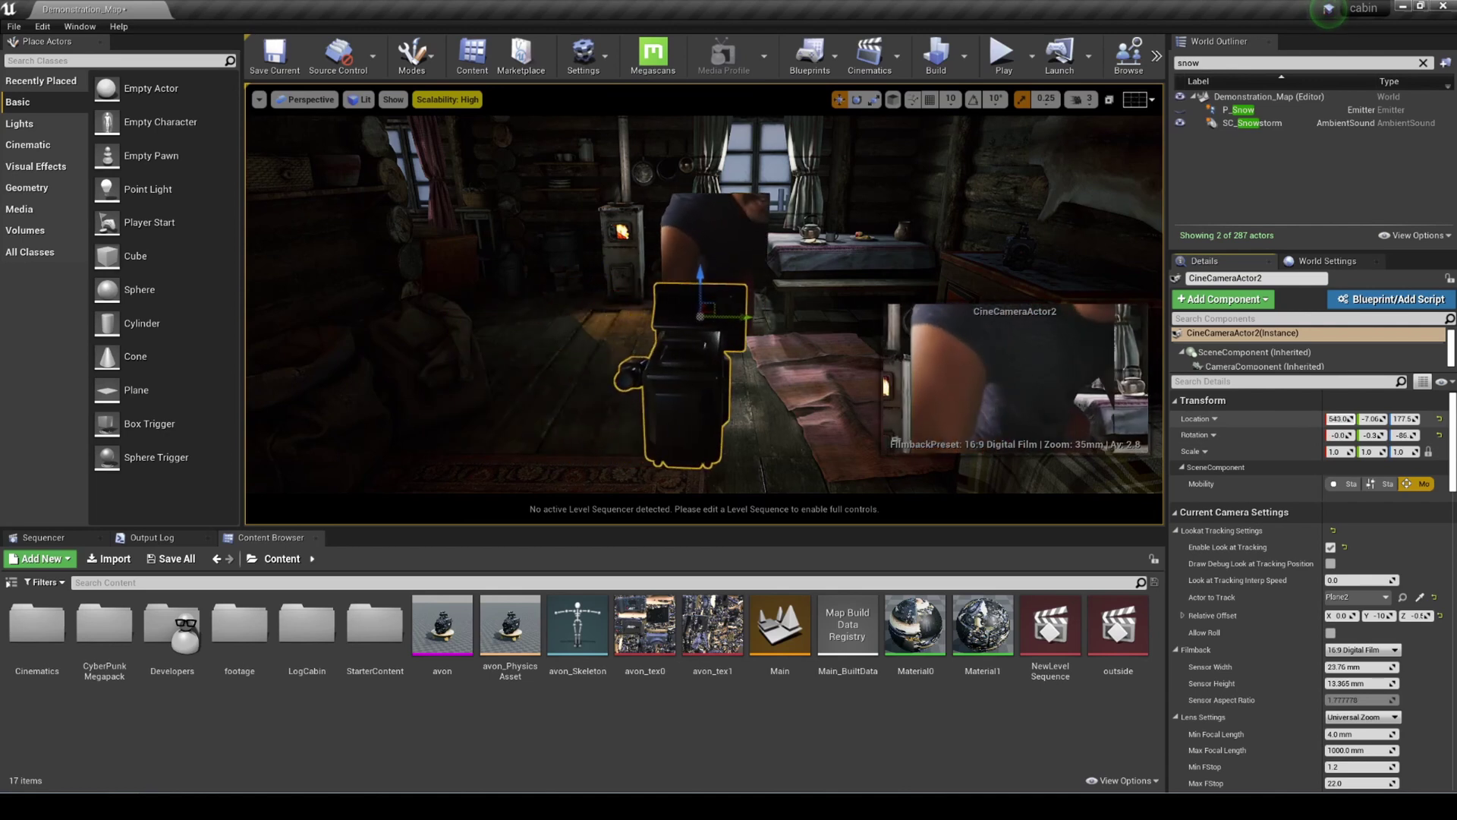
key(ctrl+y)
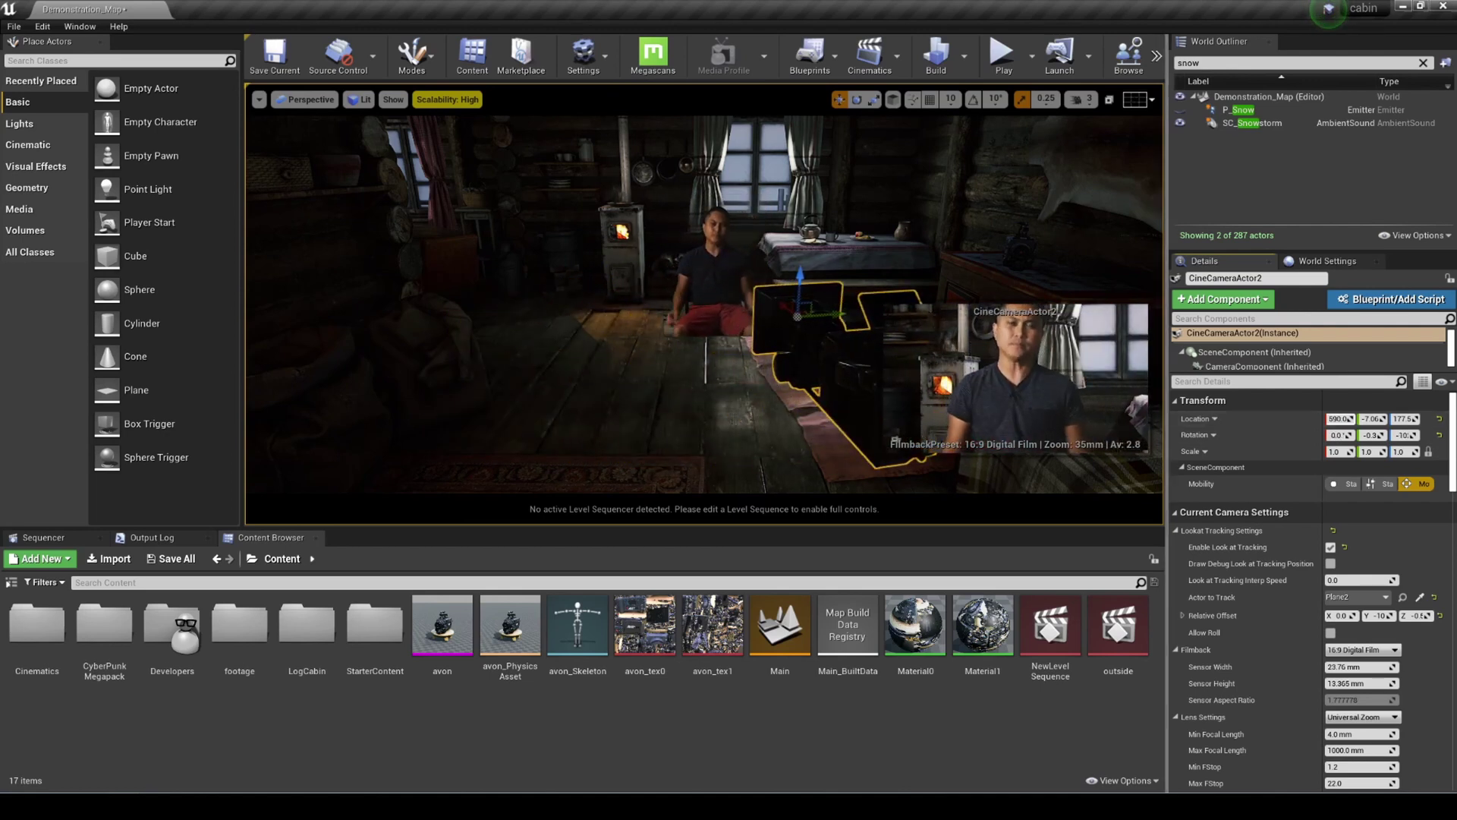
drag(848, 313, 824, 313)
key(ctrl+y)
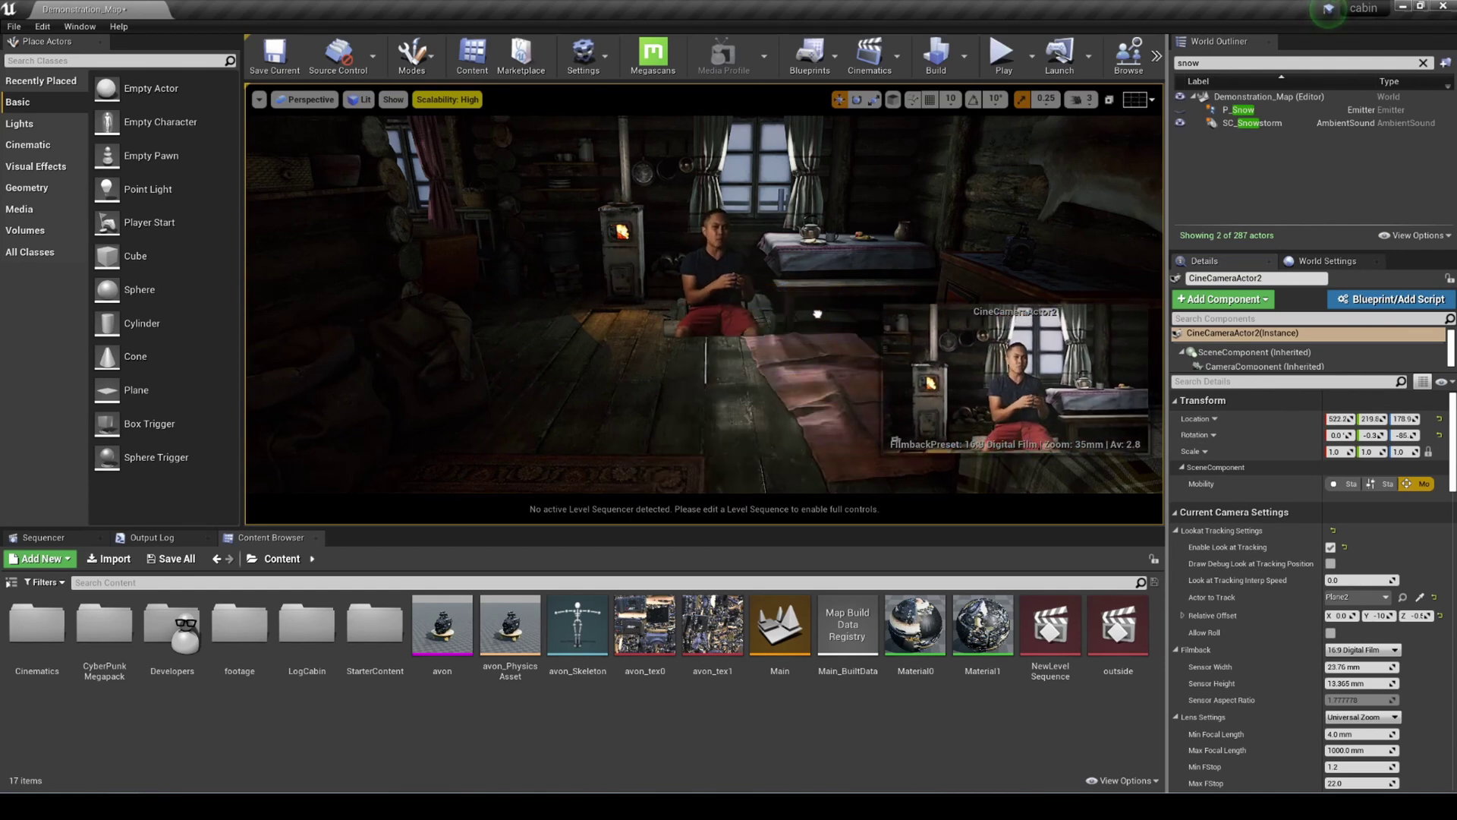